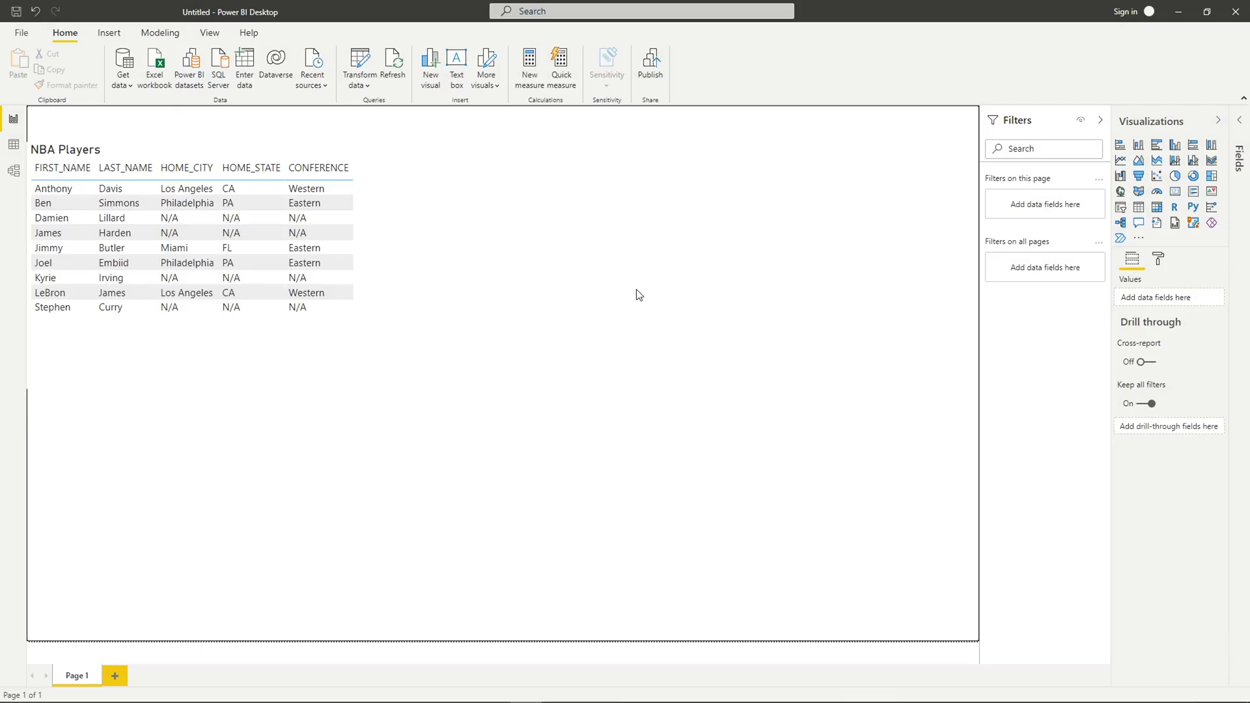
- Select the NBA Players table, show the View ribbon, and read the Performance Analyzer docs
{"action": "left_click", "coordinate": [486, 342]}
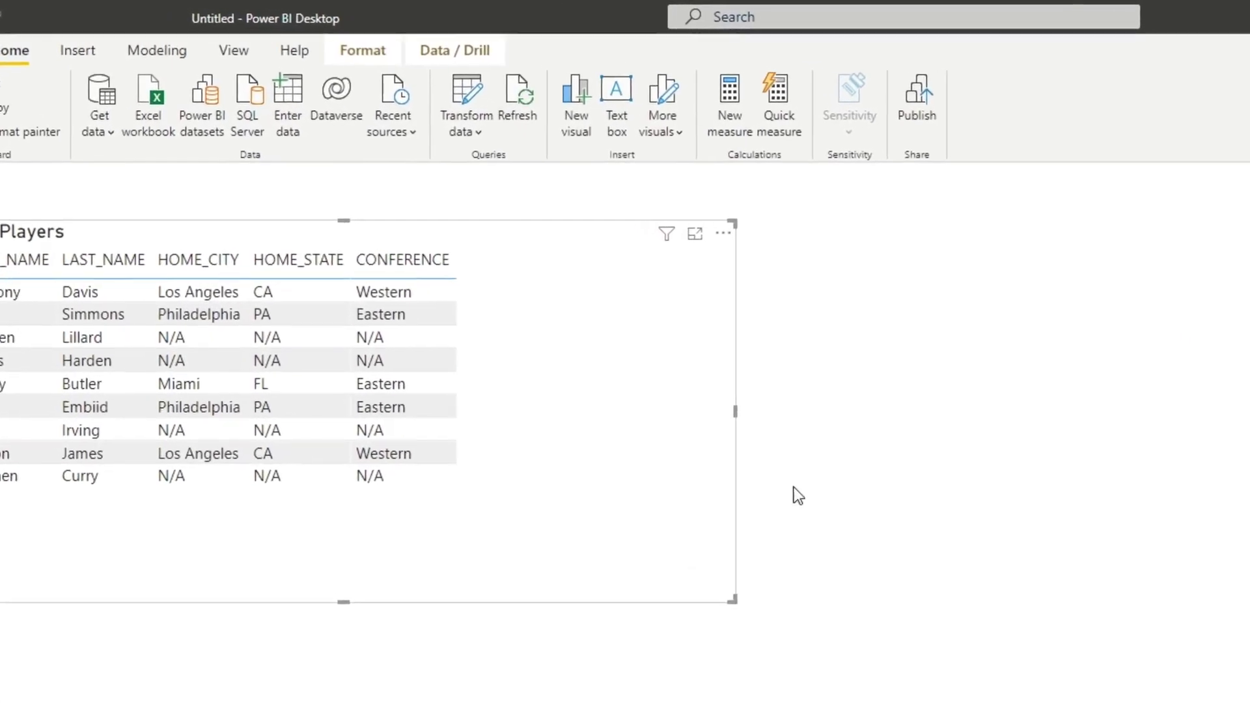
{"action": "left_click", "coordinate": [246, 56]}
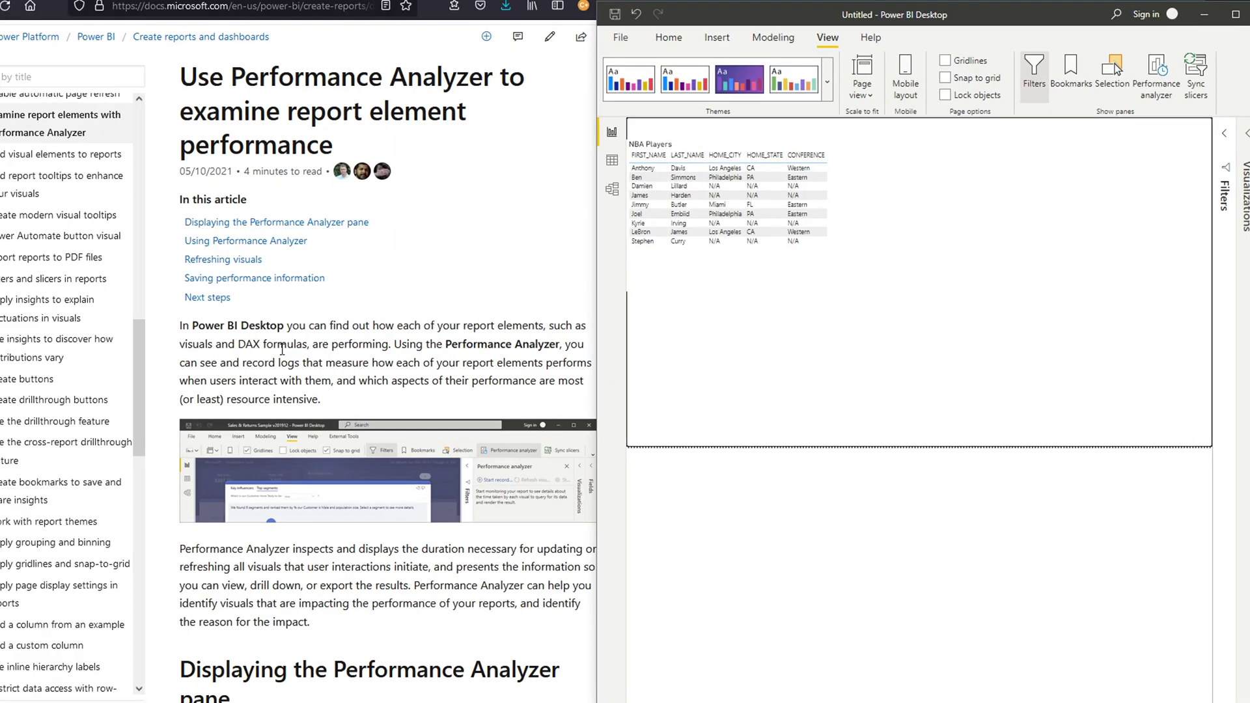
{"action": "double_click", "coordinate": [284, 345]}
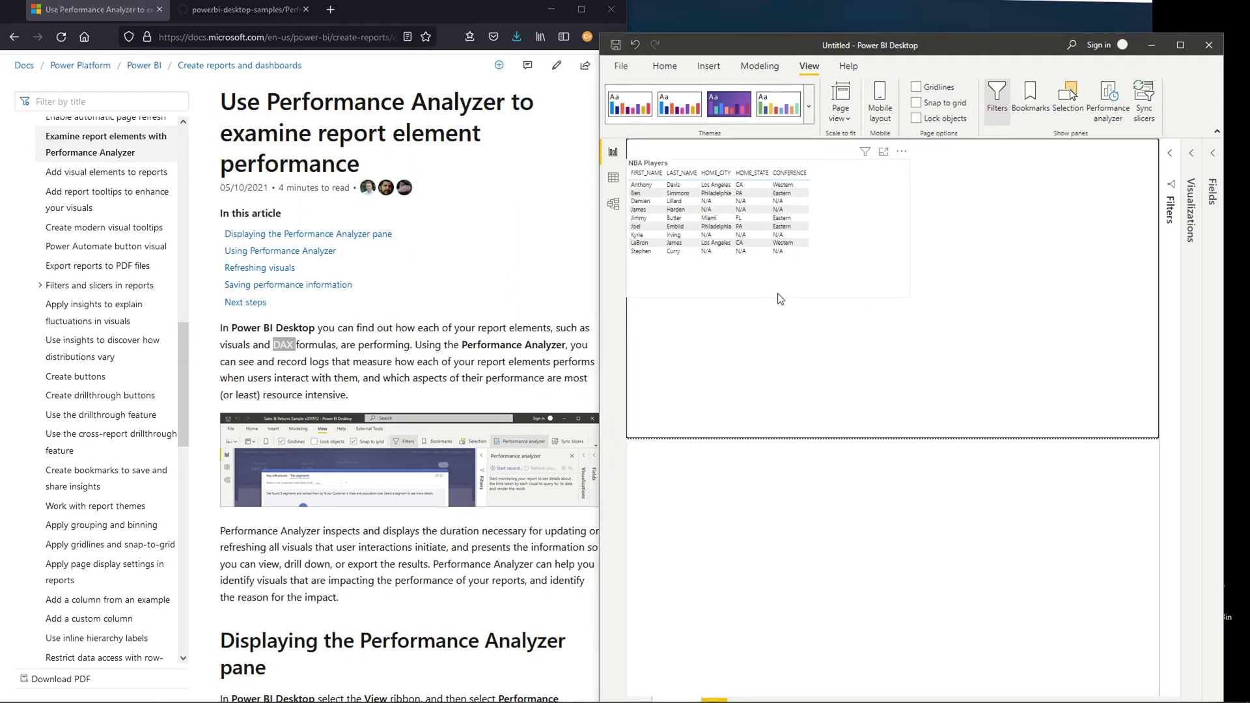
{"action": "scroll", "coordinate": [491, 520], "scroll_direction": "down", "scroll_amount": 5}
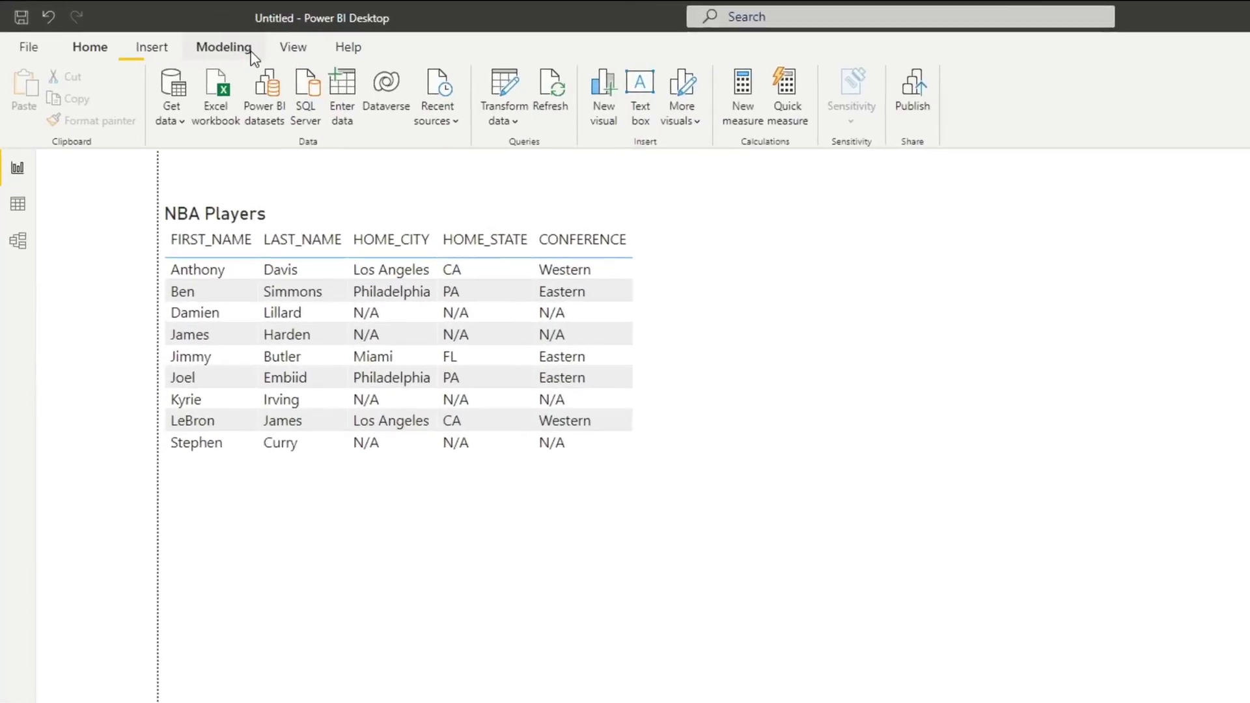
- Open the Performance analyzer pane from the View ribbon beside the NBA Players report
{"action": "left_click", "coordinate": [354, 56]}
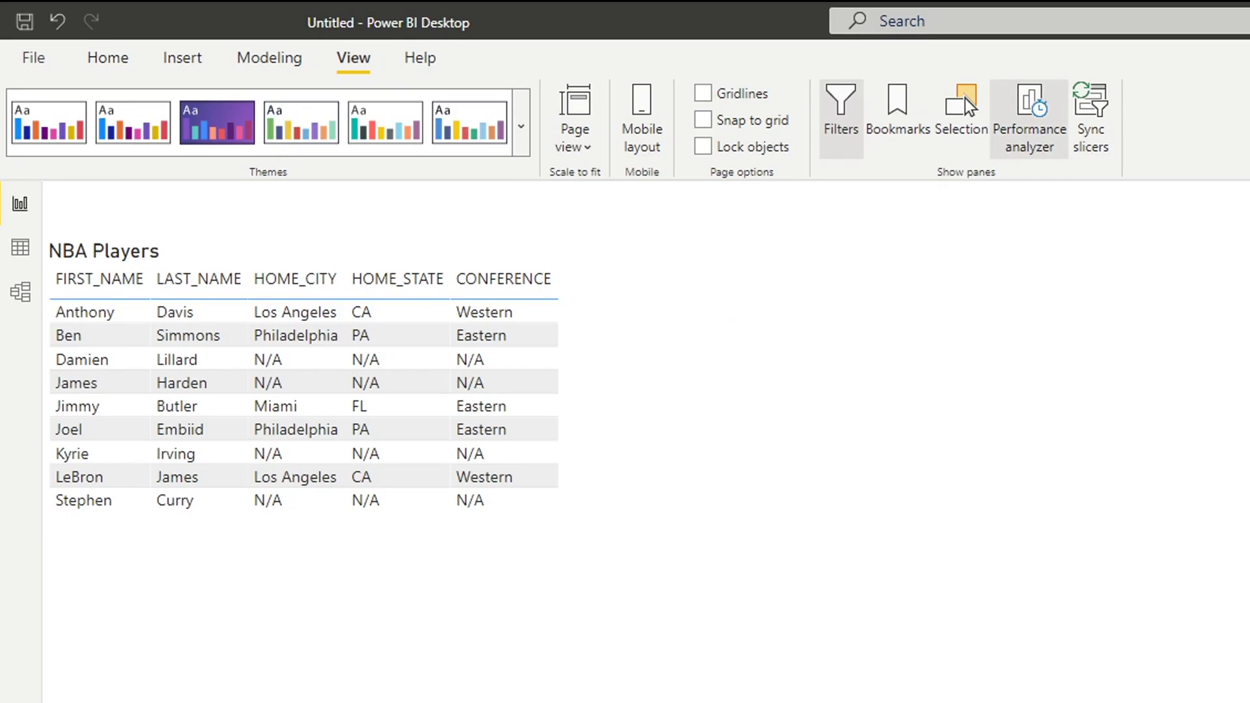
{"action": "left_click", "coordinate": [1029, 118]}
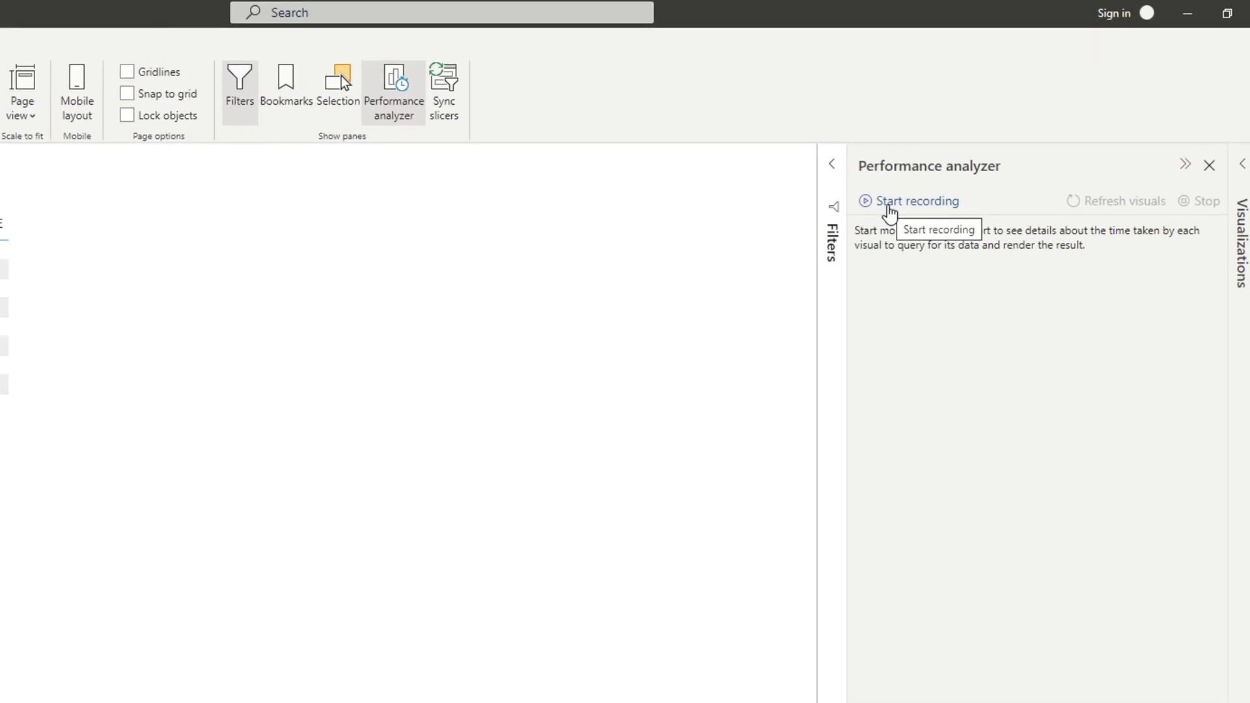
- Filter the NBA Players table to Eastern conference and expand its 241 ms timing entry
{"action": "left_click", "coordinate": [888, 206]}
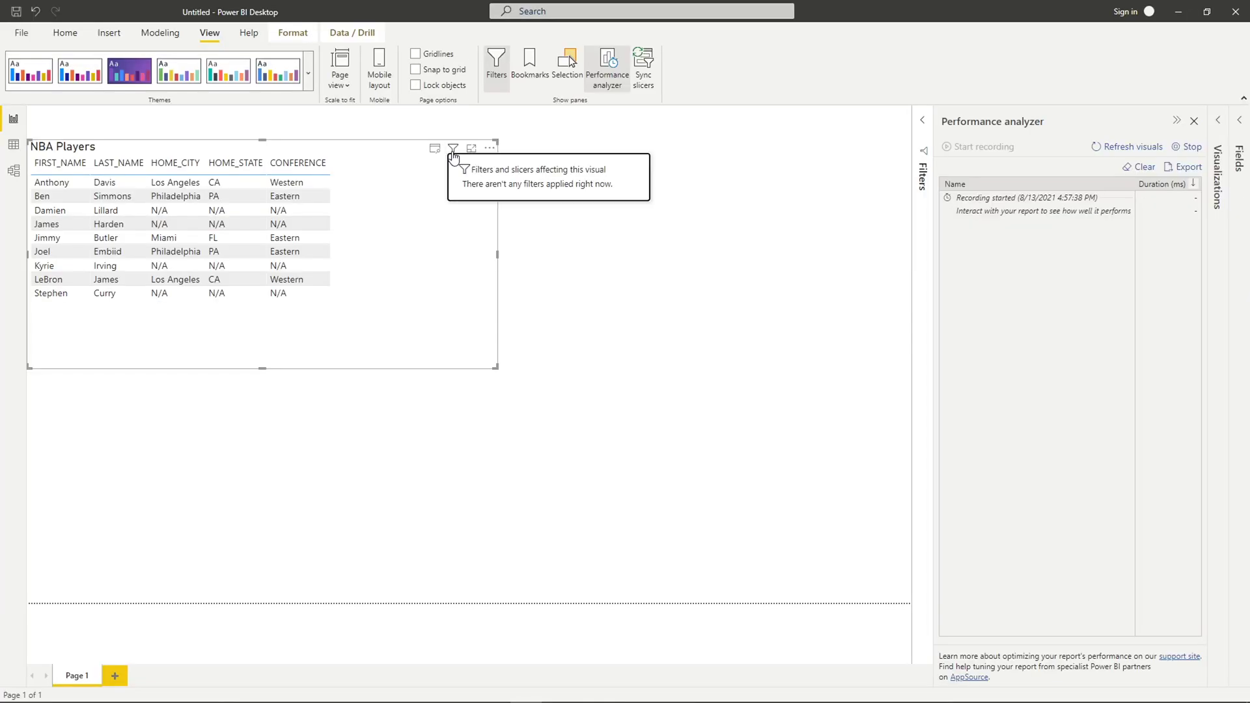
{"action": "left_click", "coordinate": [922, 162]}
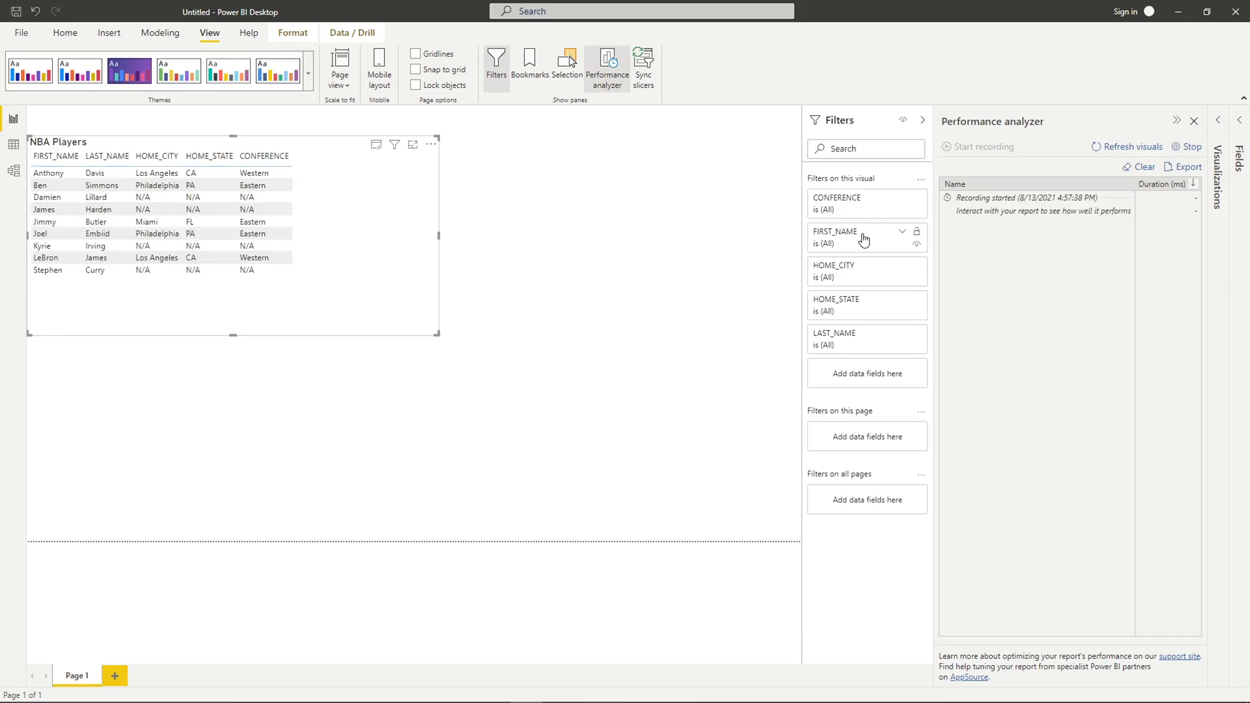
{"action": "left_click", "coordinate": [903, 198]}
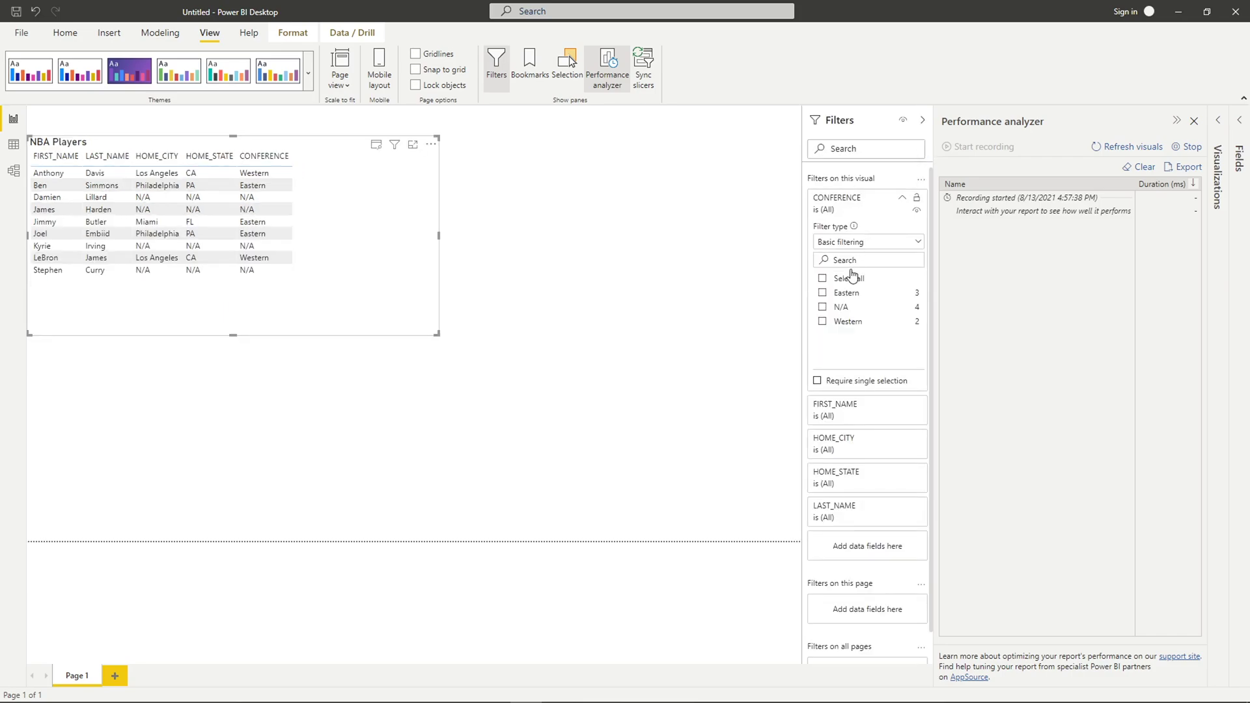
{"action": "left_click", "coordinate": [822, 292]}
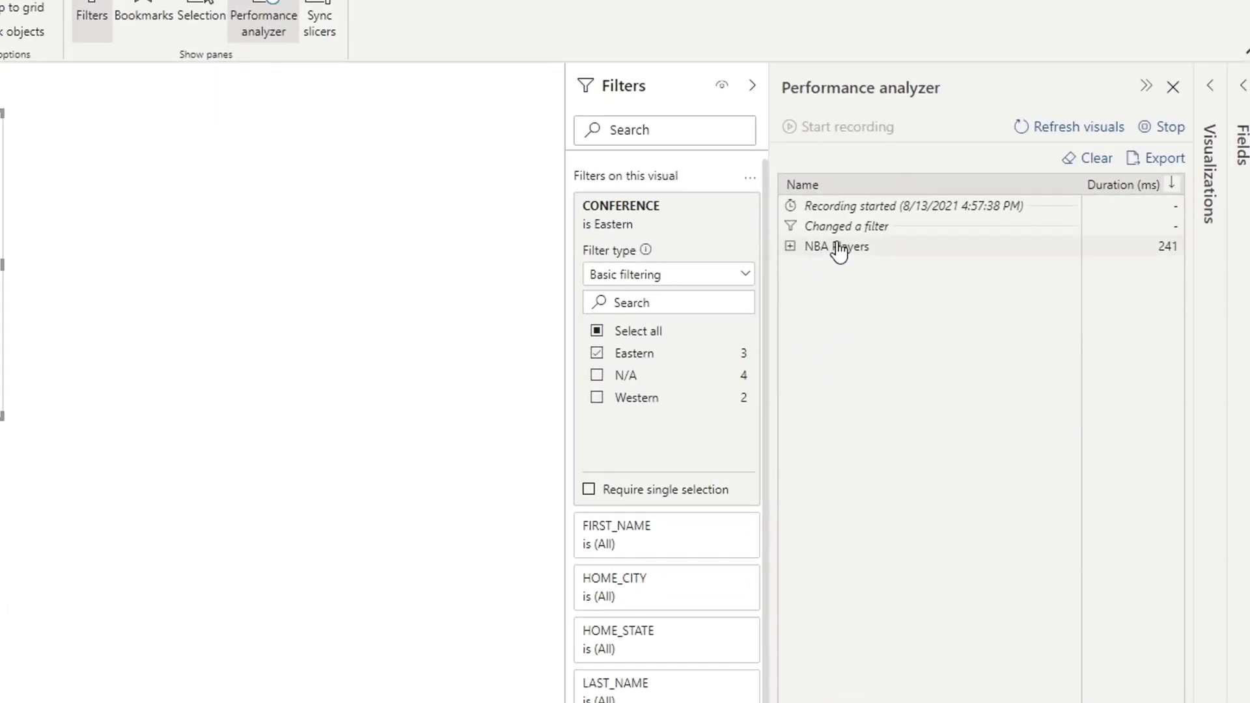
{"action": "left_click", "coordinate": [960, 223]}
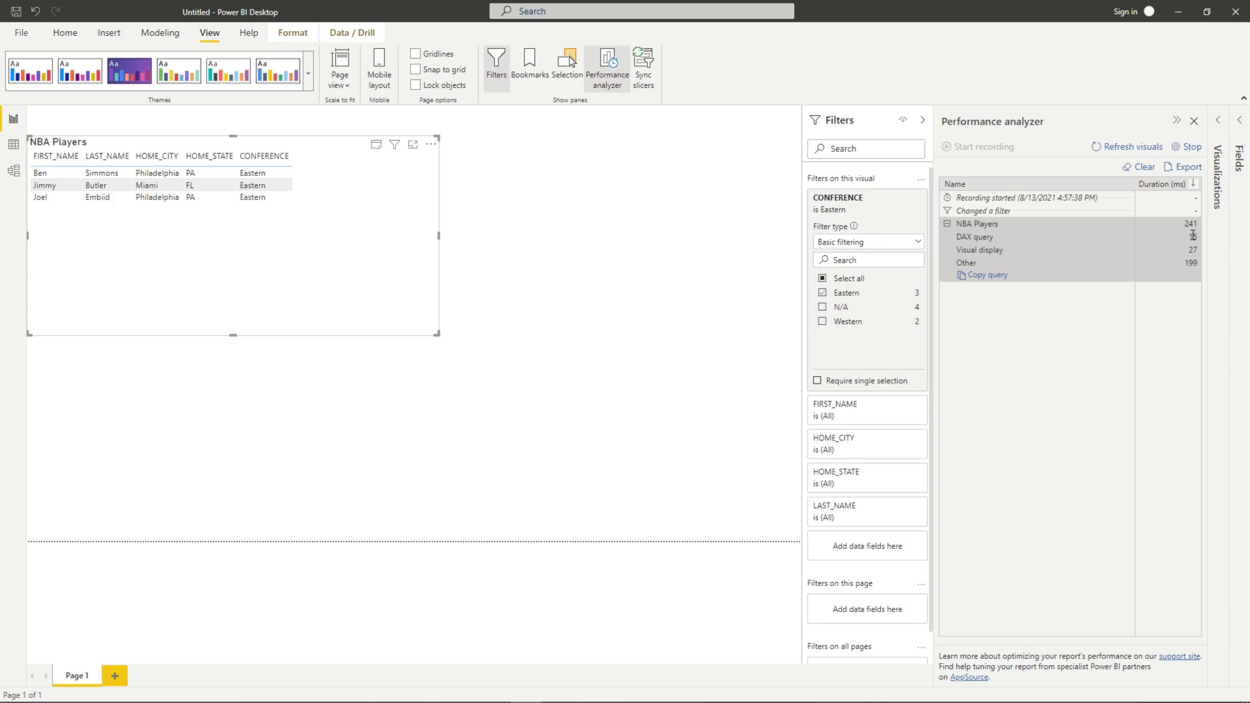
- Add N/A and Western to the CONFERENCE filter and exclude one player row
{"action": "left_click", "coordinate": [713, 269]}
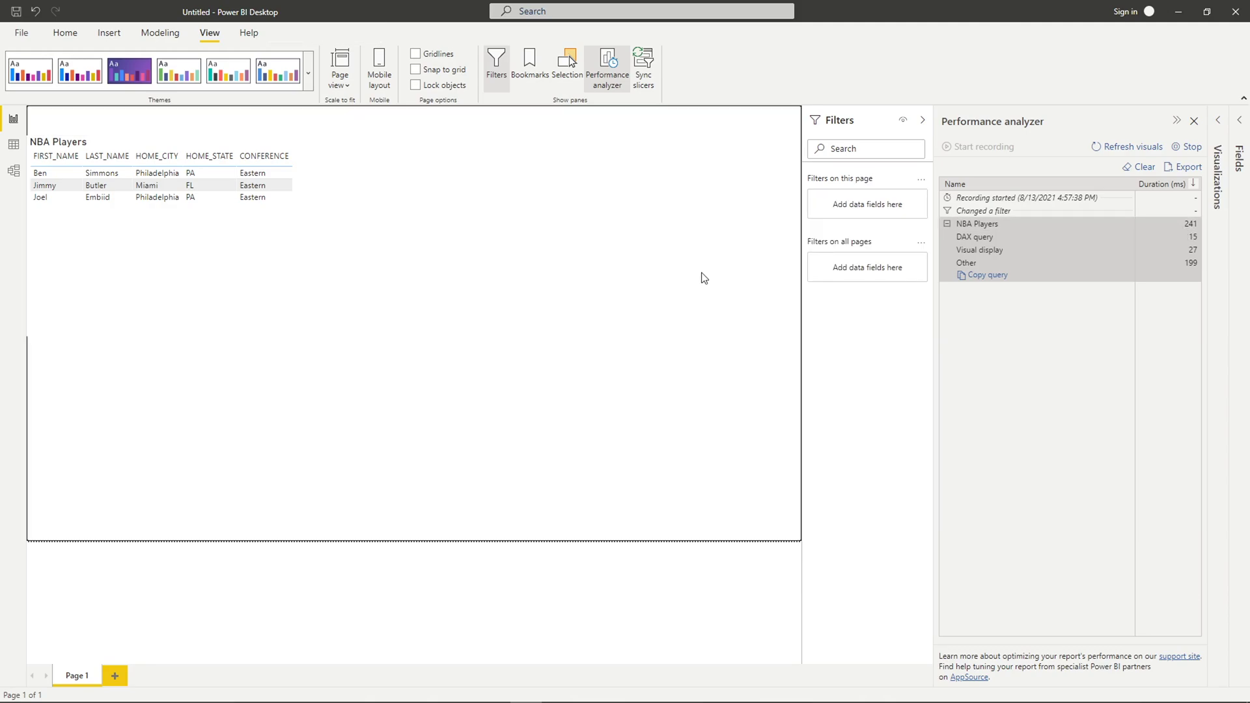
{"action": "left_click", "coordinate": [341, 242]}
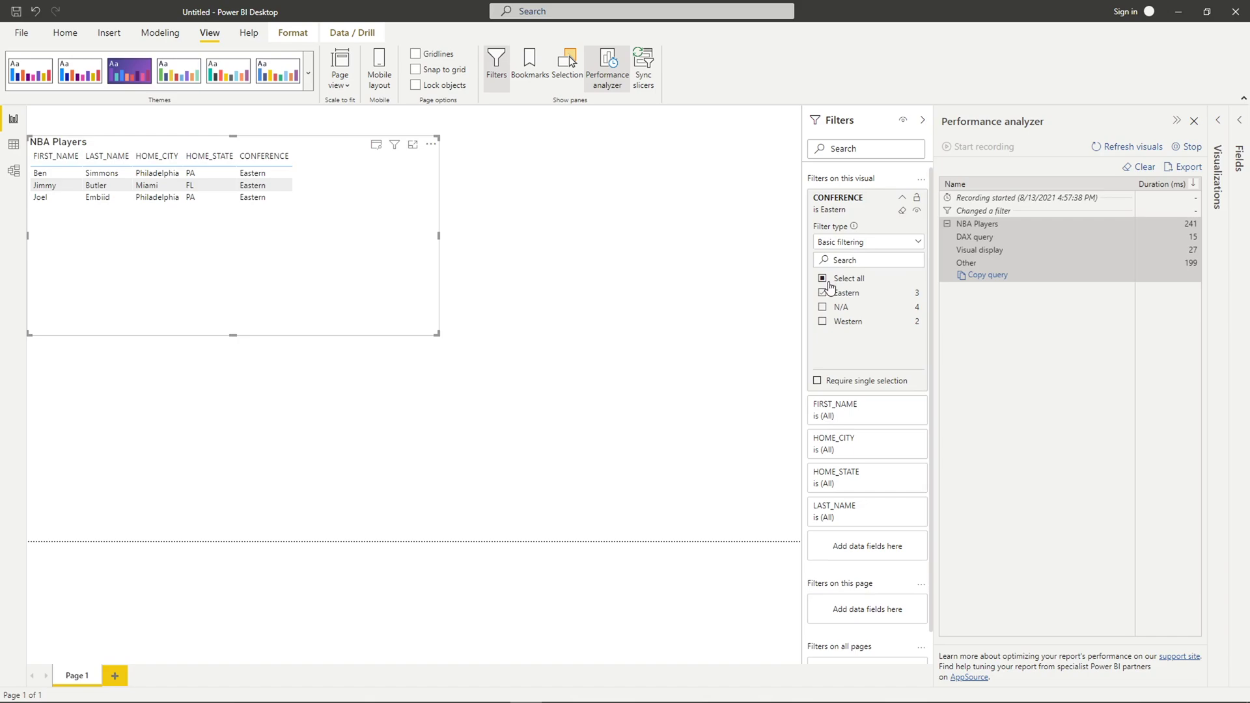
{"action": "left_click", "coordinate": [823, 307]}
{"action": "left_click", "coordinate": [726, 332]}
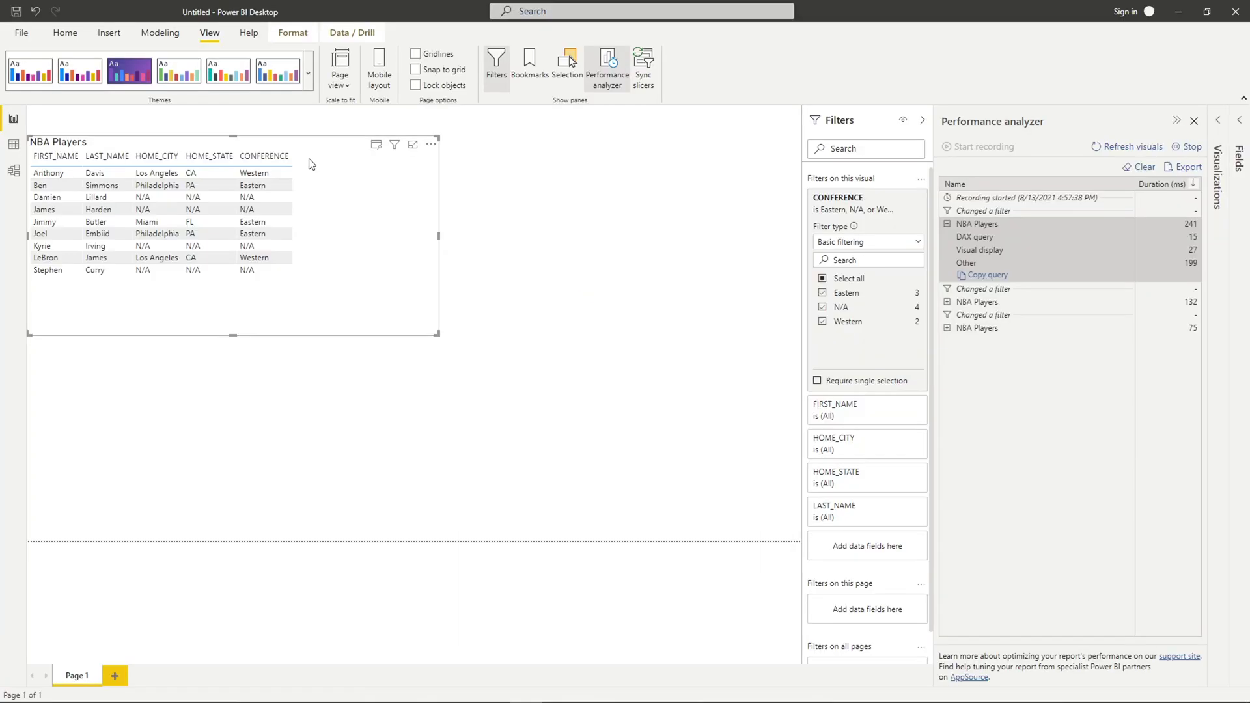
{"action": "right_click", "coordinate": [98, 210]}
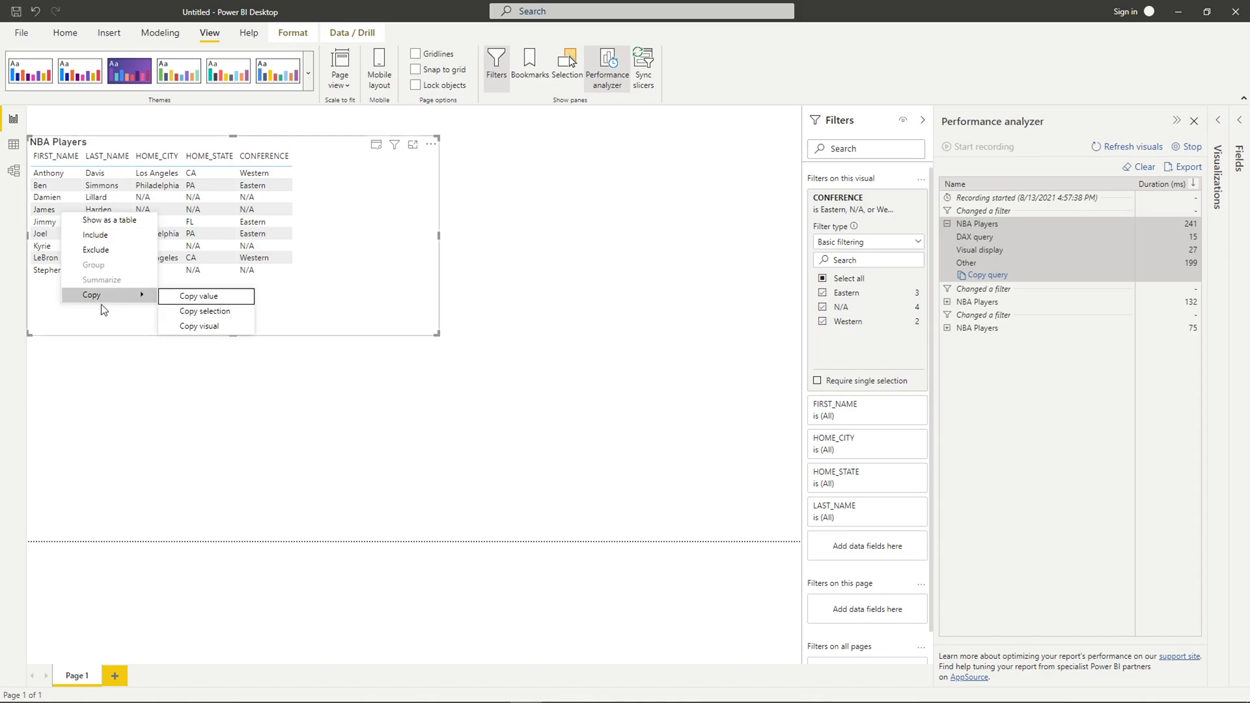
{"action": "left_click", "coordinate": [99, 252]}
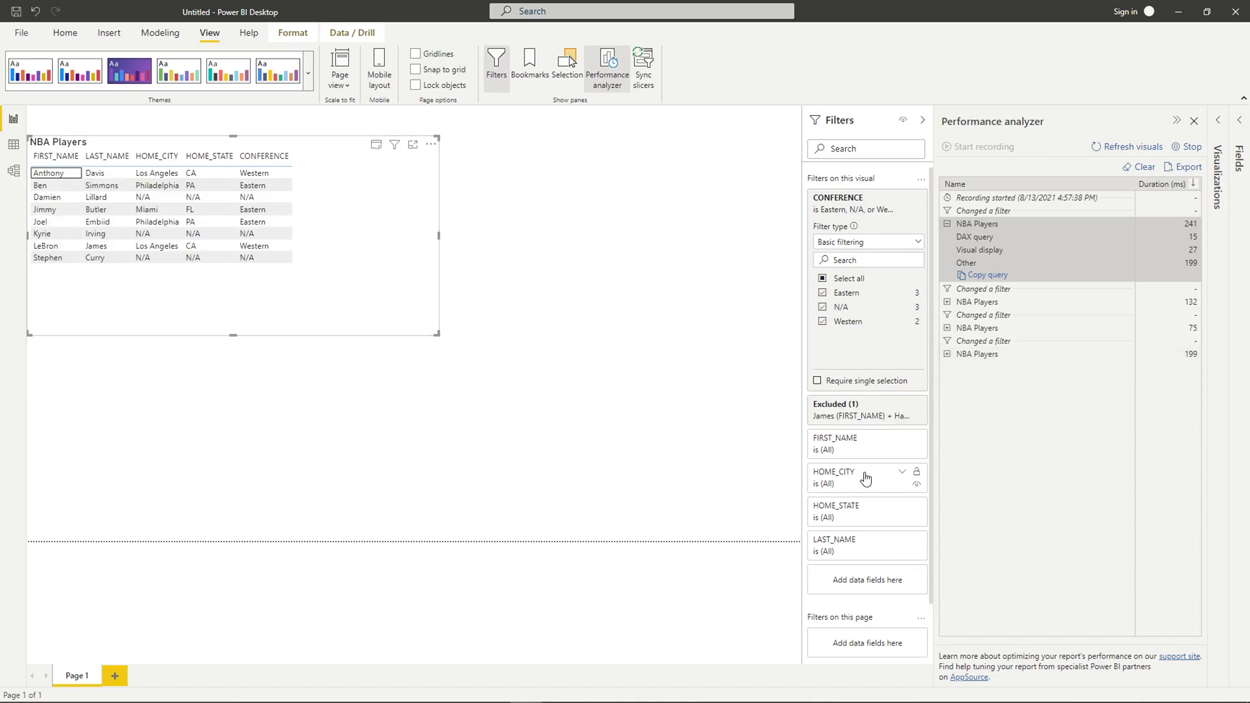
{"action": "scroll", "coordinate": [865, 478], "scroll_direction": "down", "scroll_amount": 2}
{"action": "scroll", "coordinate": [863, 479], "scroll_direction": "up", "scroll_amount": 2}
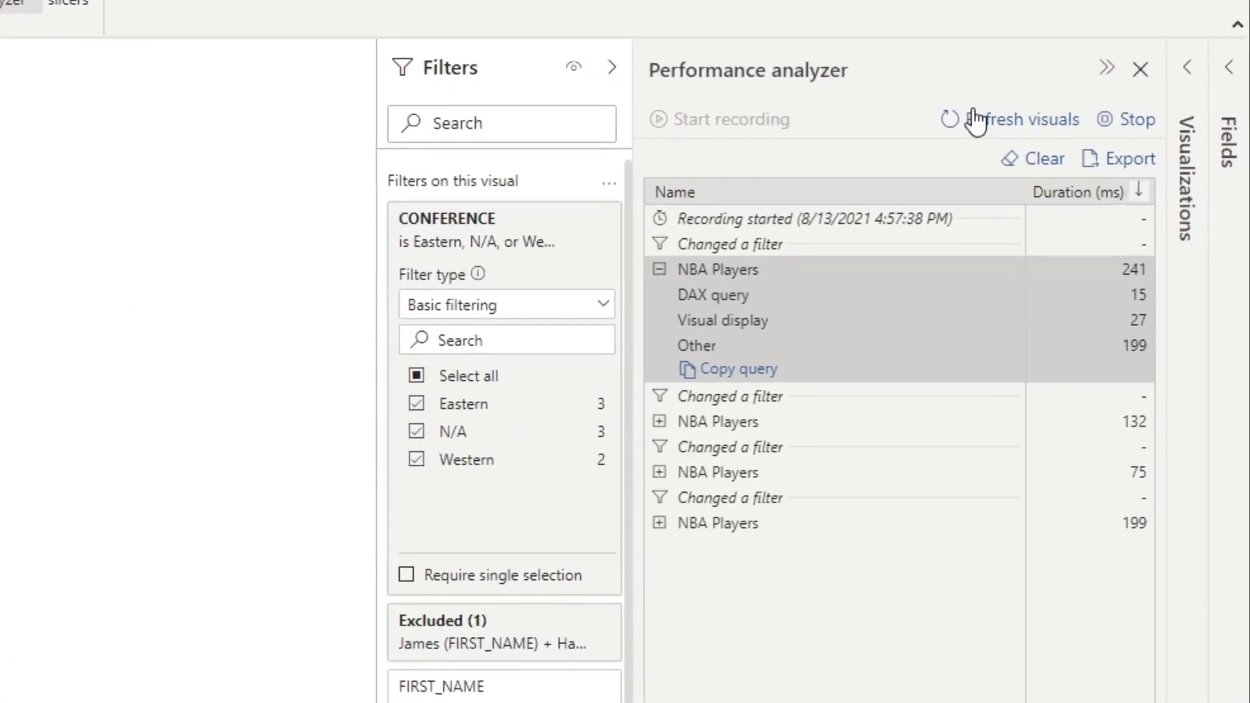
- Refresh visuals three times, logging NBA Players at 152, 126 and 142 ms
{"action": "left_click", "coordinate": [983, 118]}
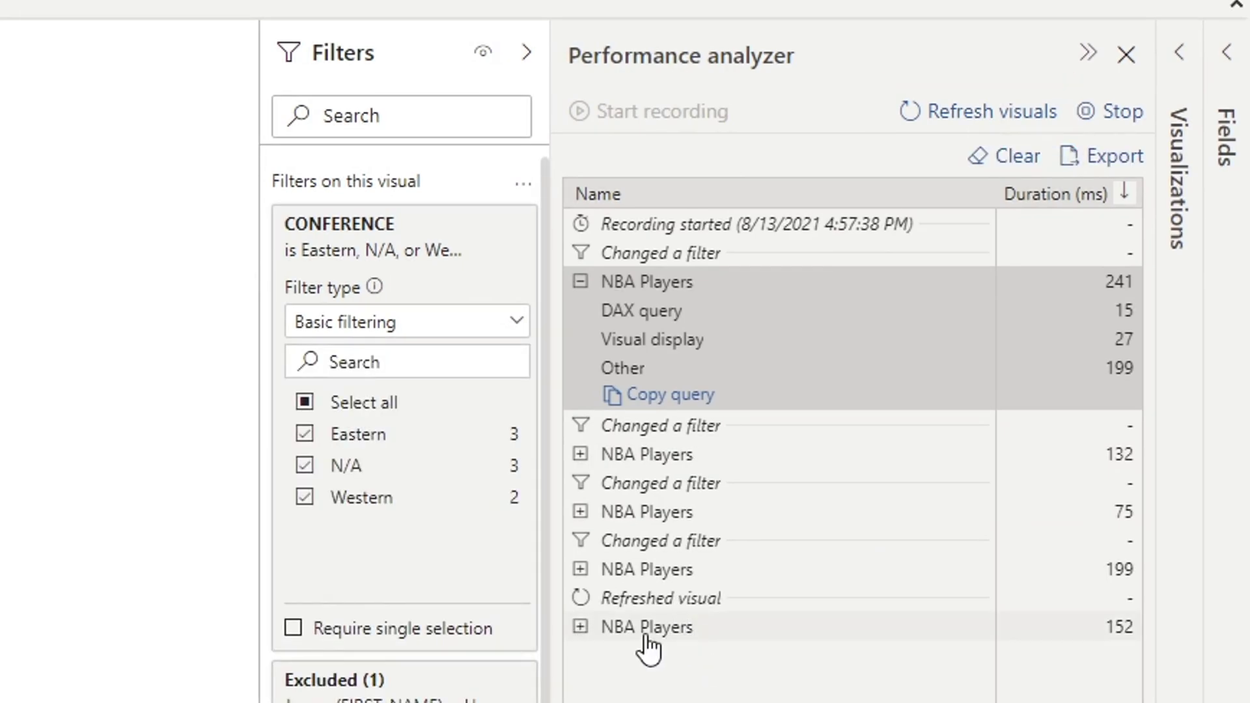
{"action": "left_click", "coordinate": [582, 283]}
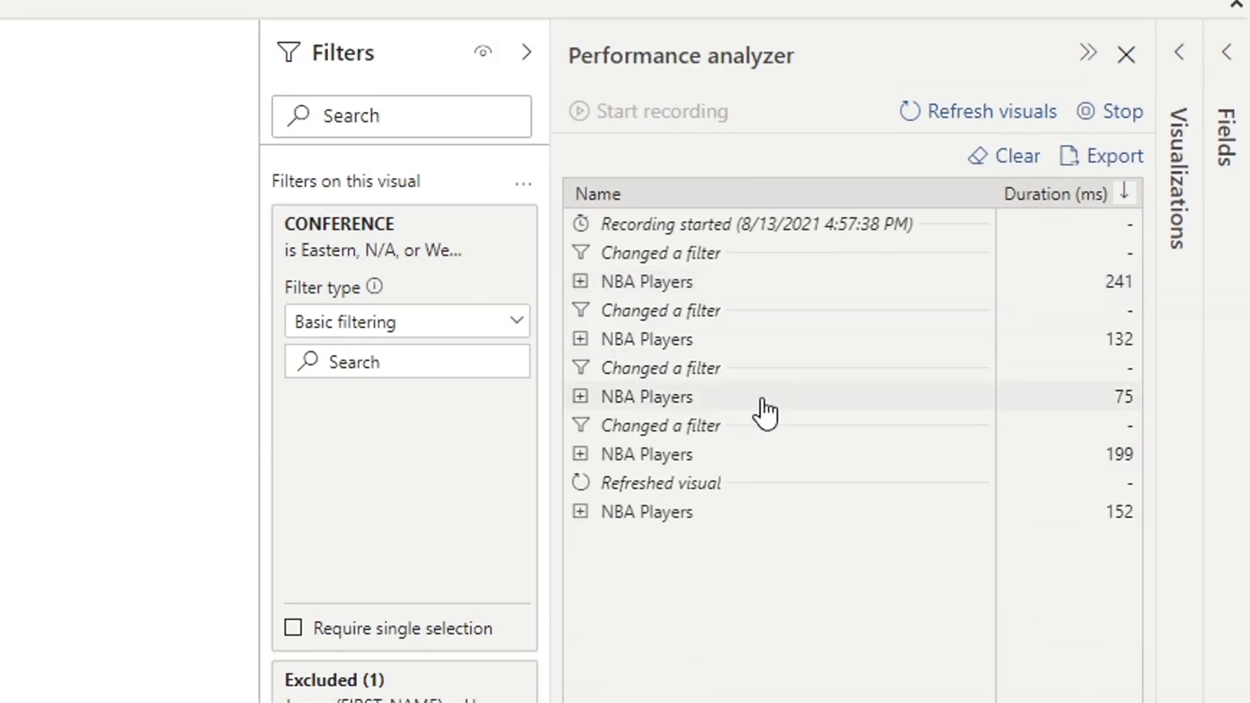
{"action": "left_click", "coordinate": [948, 118]}
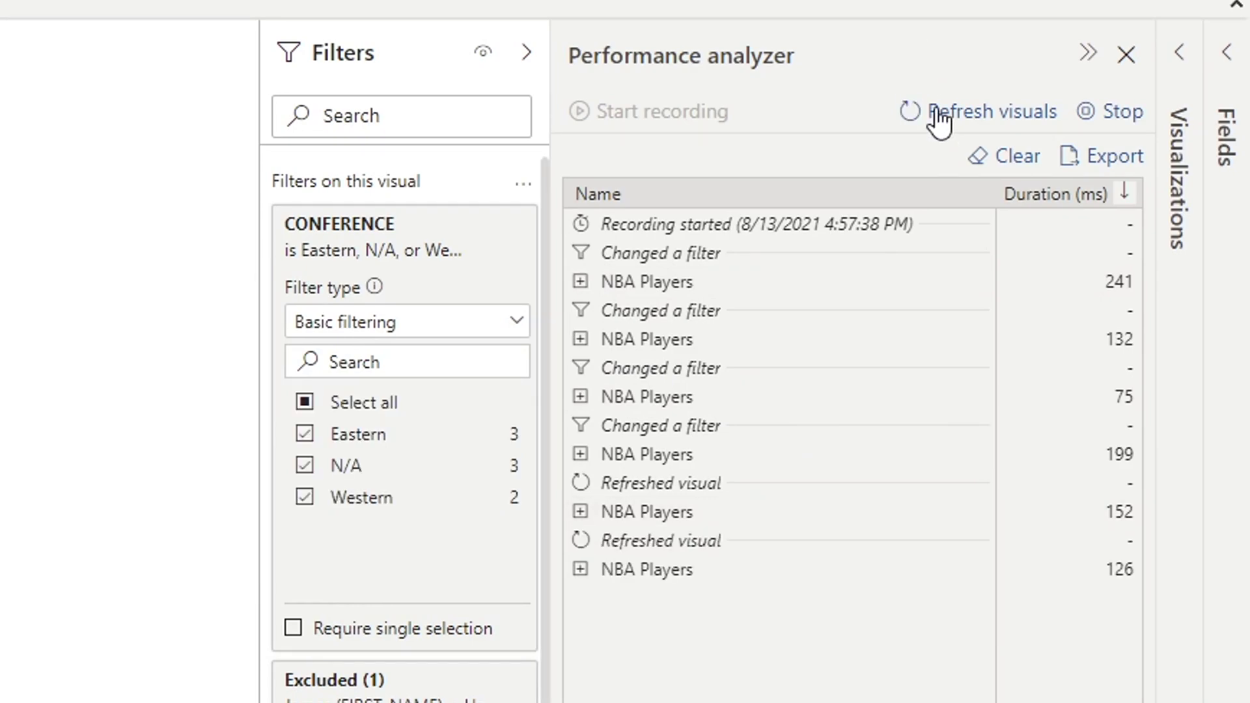
{"action": "left_click", "coordinate": [937, 116]}
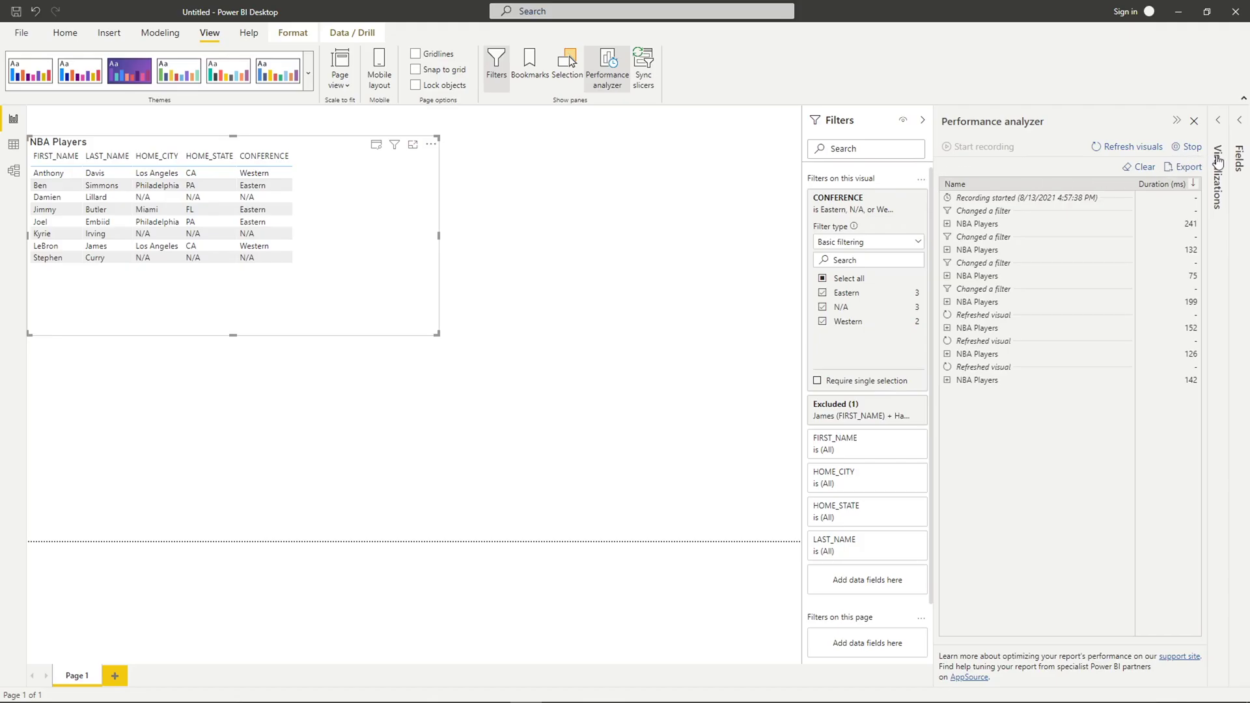
{"action": "left_click", "coordinate": [1237, 159]}
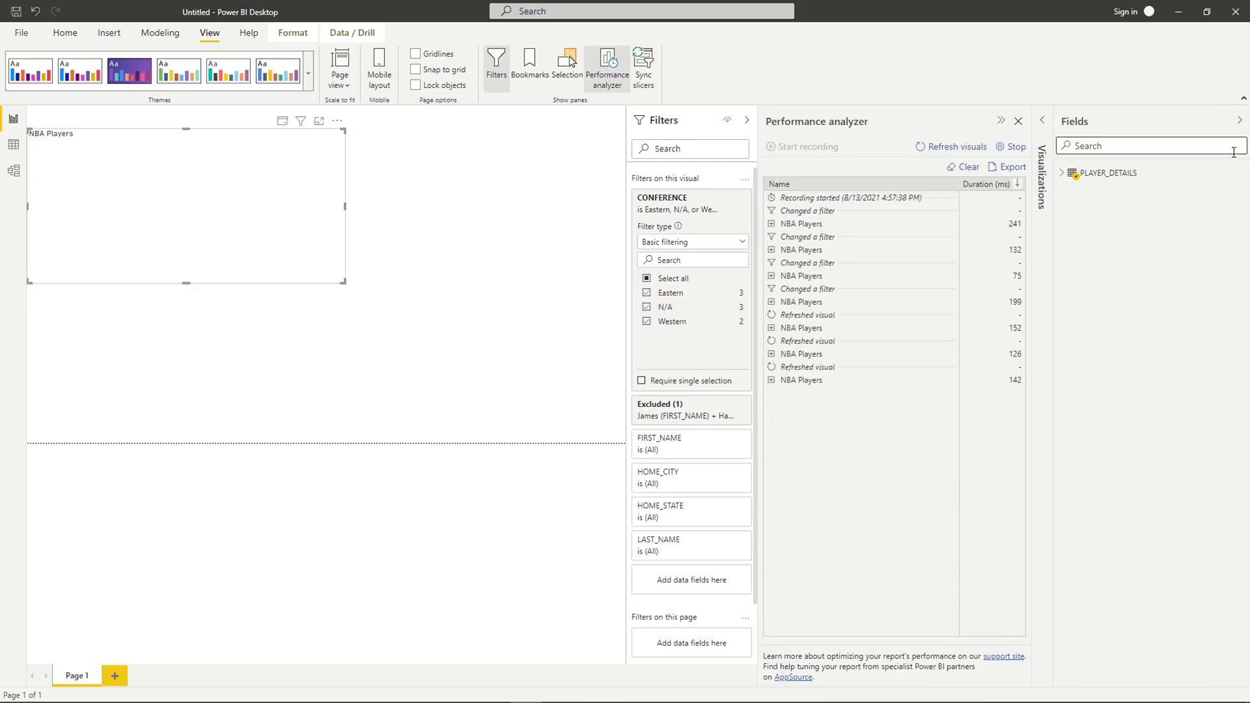
- Add a map visual plotting HOME_CITY from the PLAYER_DETAILS table
{"action": "left_click", "coordinate": [1238, 120]}
{"action": "left_click", "coordinate": [1216, 156]}
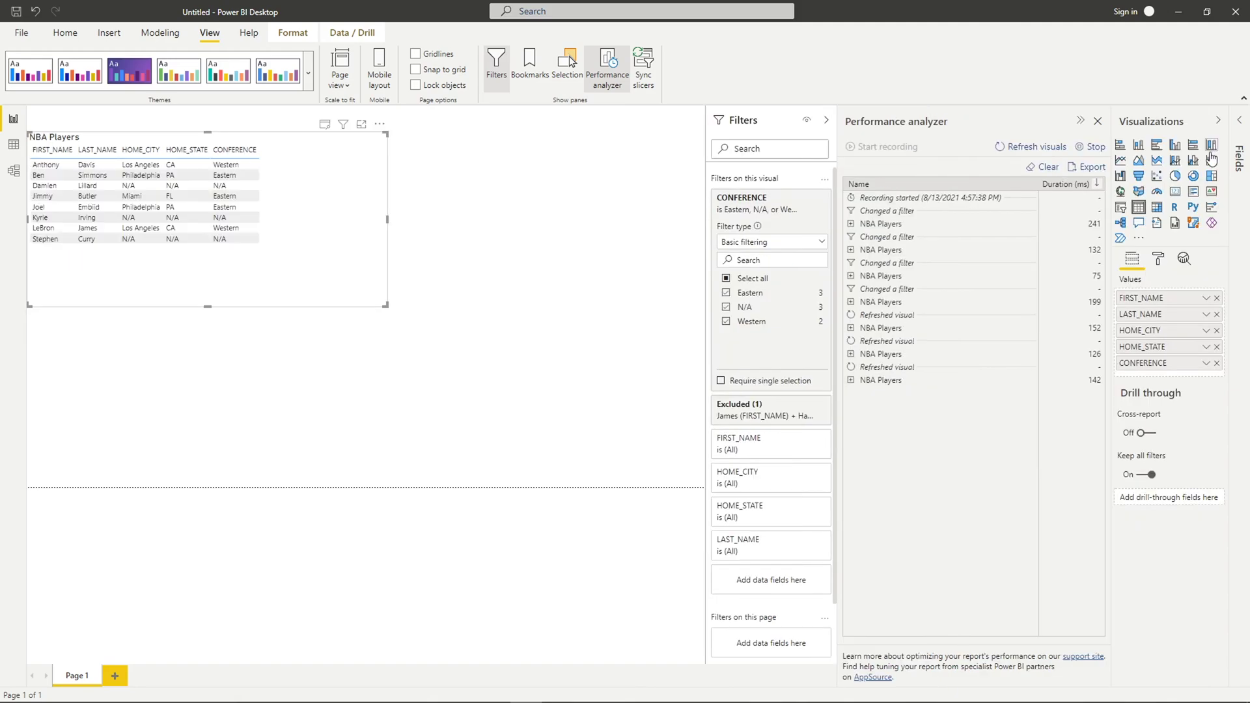
{"action": "left_click", "coordinate": [1123, 196]}
{"action": "left_click", "coordinate": [1121, 192]}
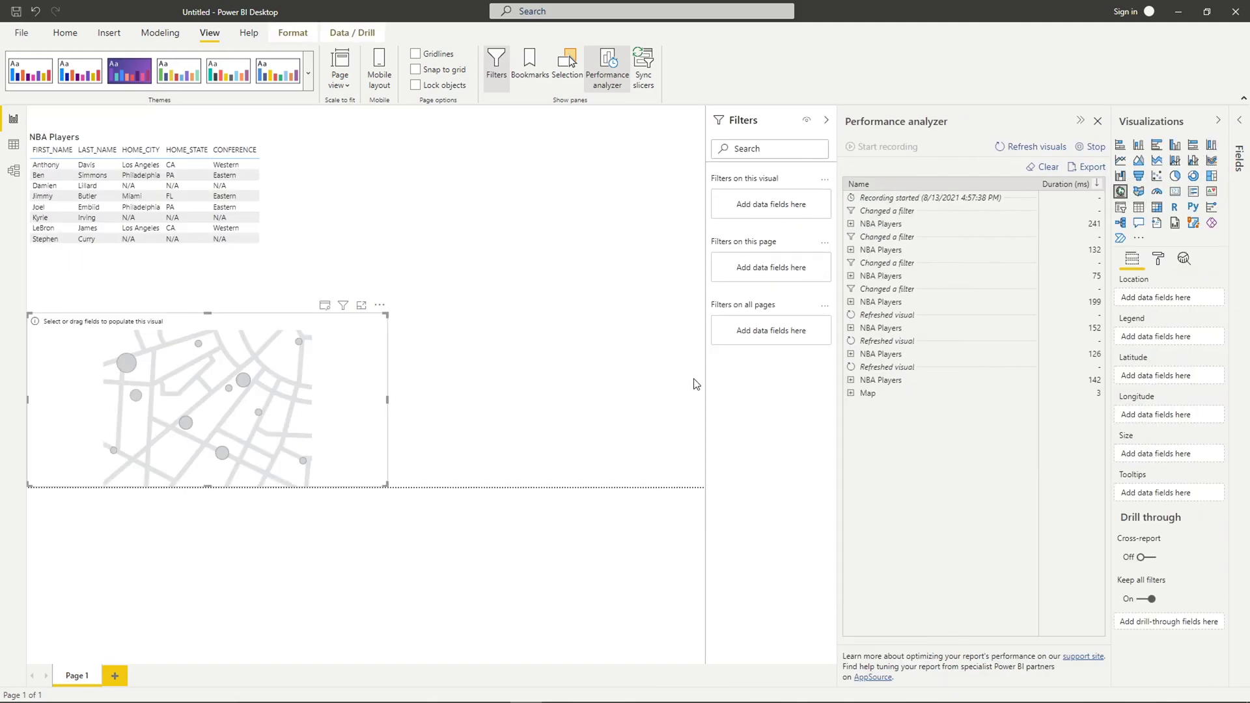
{"action": "left_click", "coordinate": [1184, 258]}
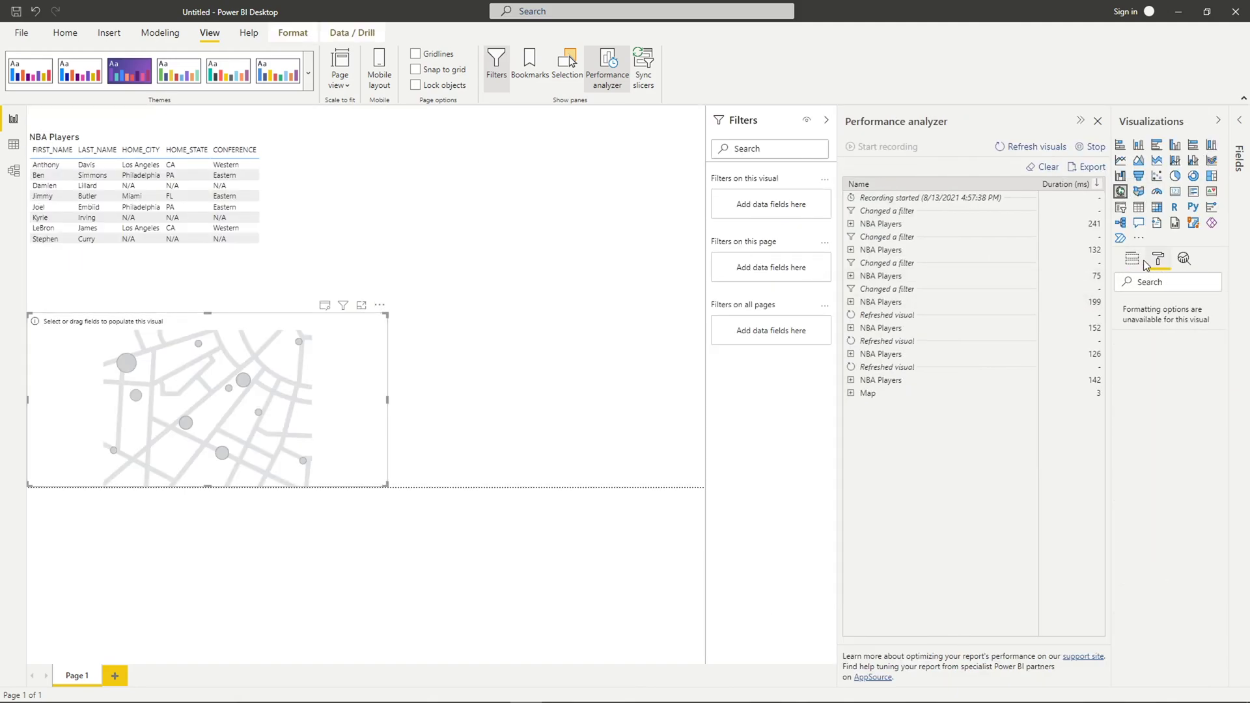
{"action": "left_click", "coordinate": [1239, 120]}
{"action": "left_click", "coordinate": [1082, 220]}
{"action": "left_click", "coordinate": [1125, 236]}
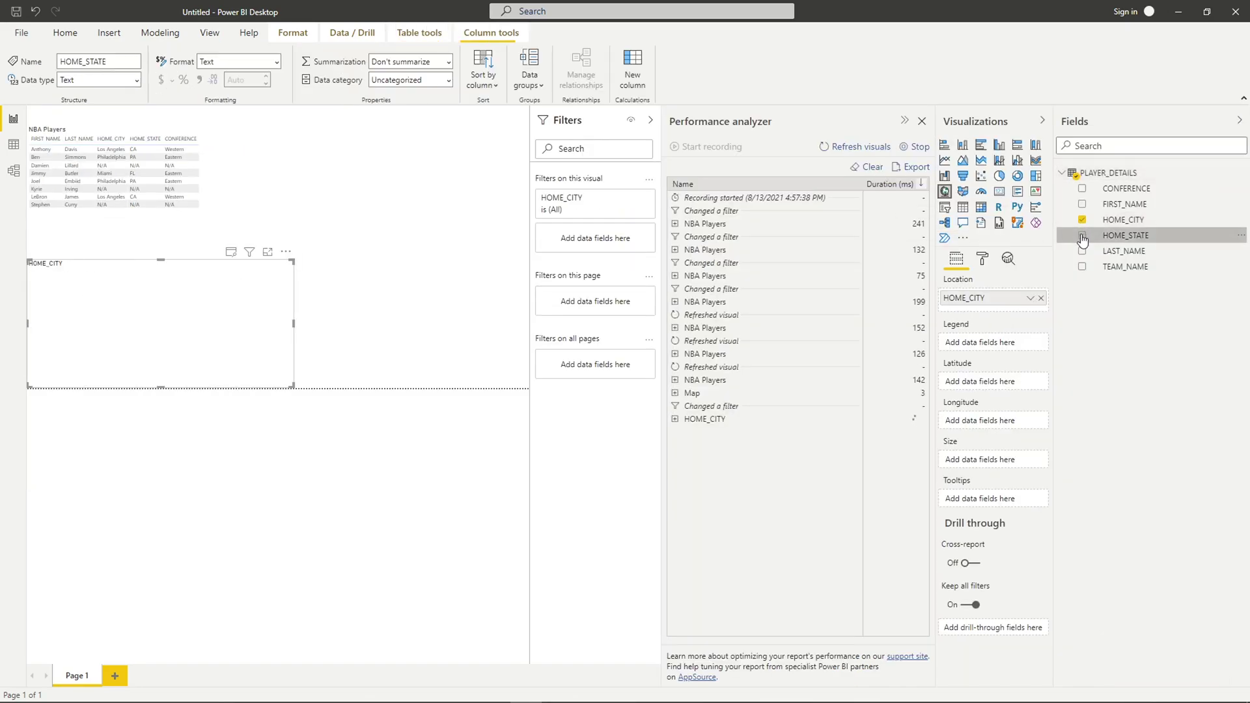
{"action": "left_click", "coordinate": [1238, 120]}
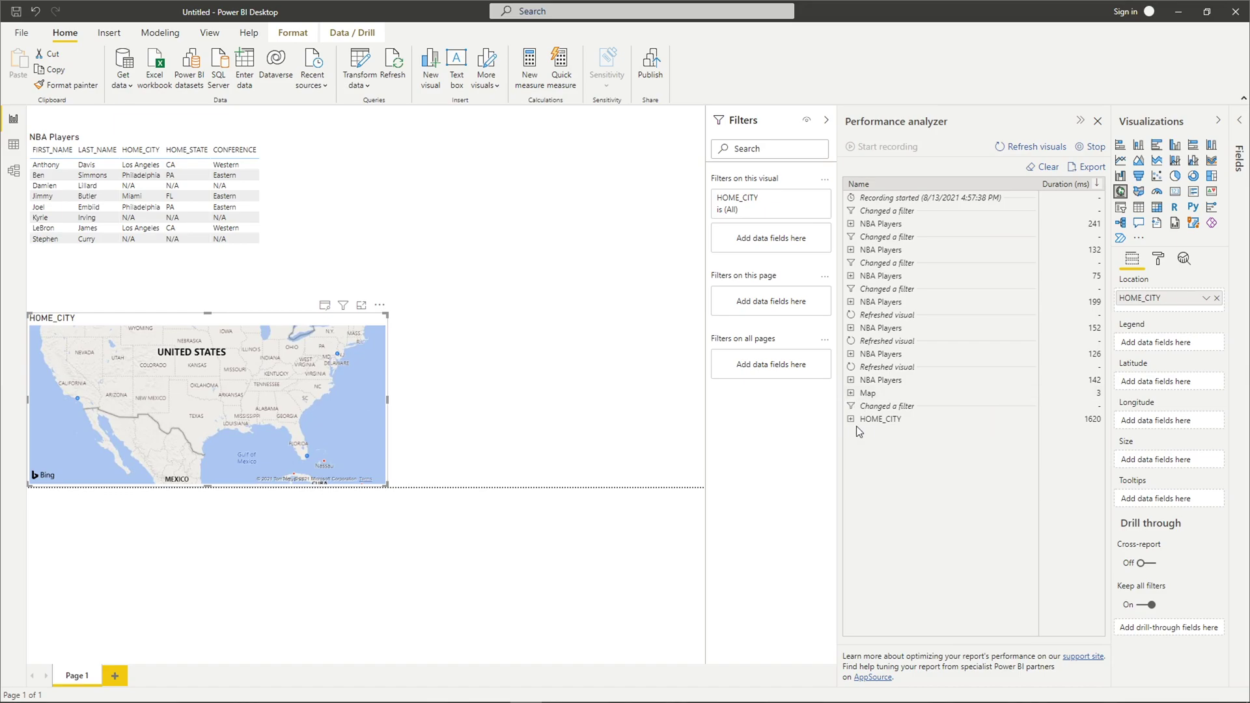
- Refresh visuals and expand the HOME_CITY 249 ms and NBA Players 133 ms breakdowns
{"action": "left_click", "coordinate": [1030, 147]}
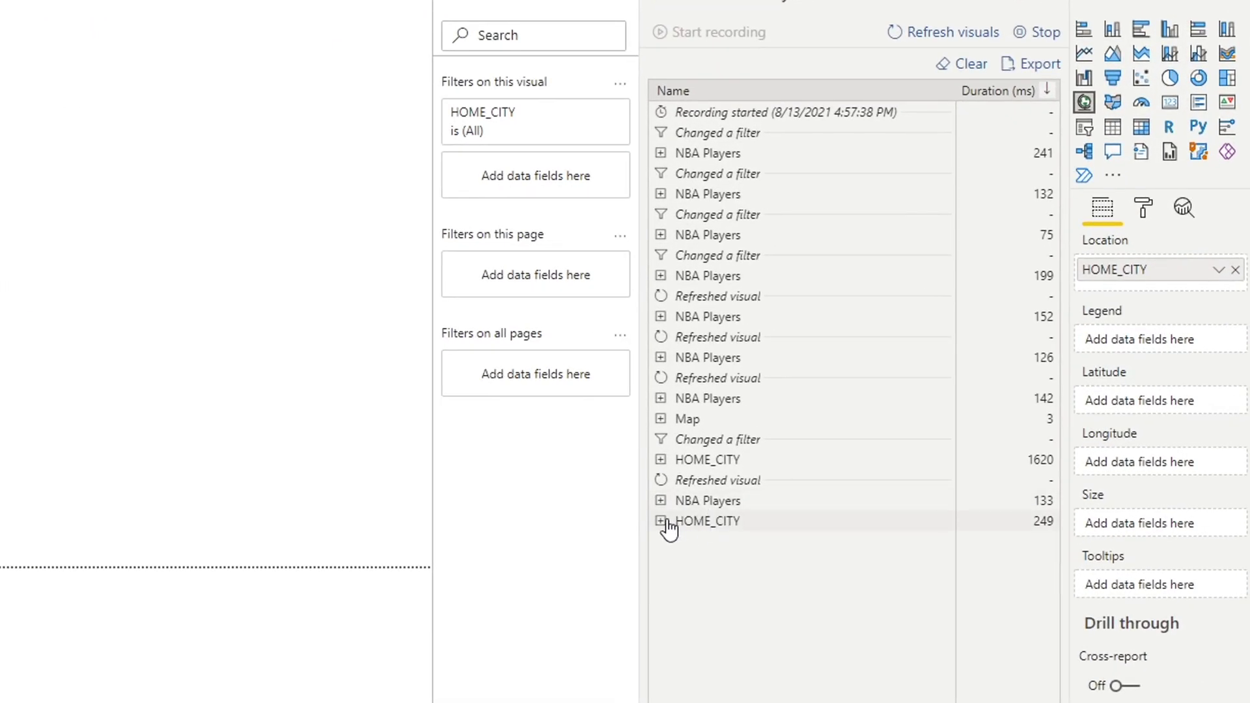
{"action": "left_click", "coordinate": [662, 520]}
{"action": "left_click", "coordinate": [661, 520]}
{"action": "left_click", "coordinate": [661, 520]}
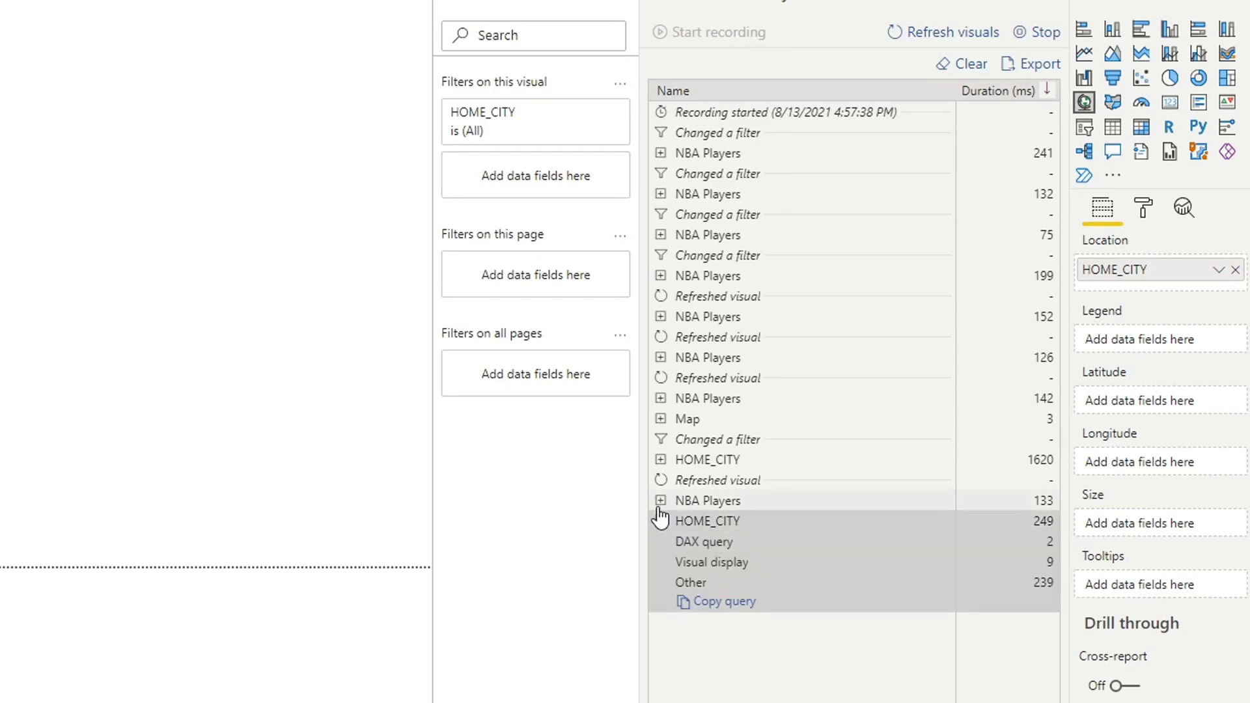
{"action": "left_click", "coordinate": [662, 500]}
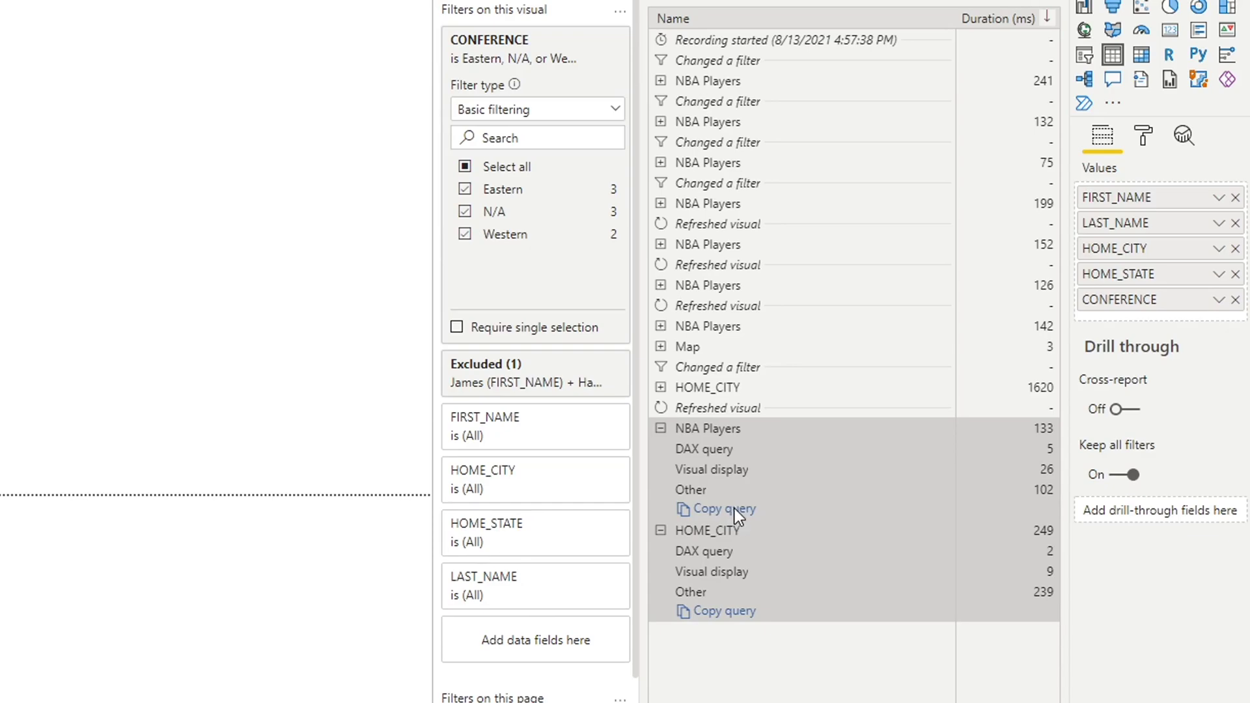
- Copy the NBA Players DAX query into an untitled VS Code file and browse its filter table
{"action": "left_click", "coordinate": [734, 509]}
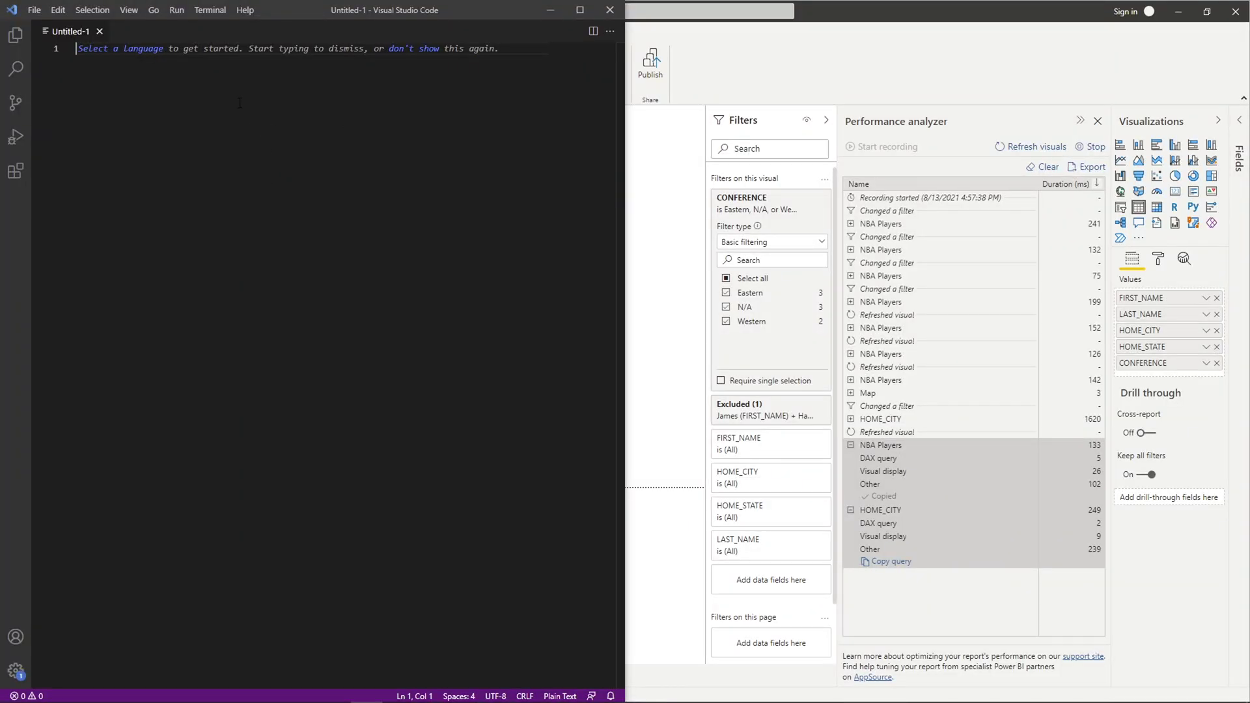
{"action": "key", "text": "ctrl+v"}
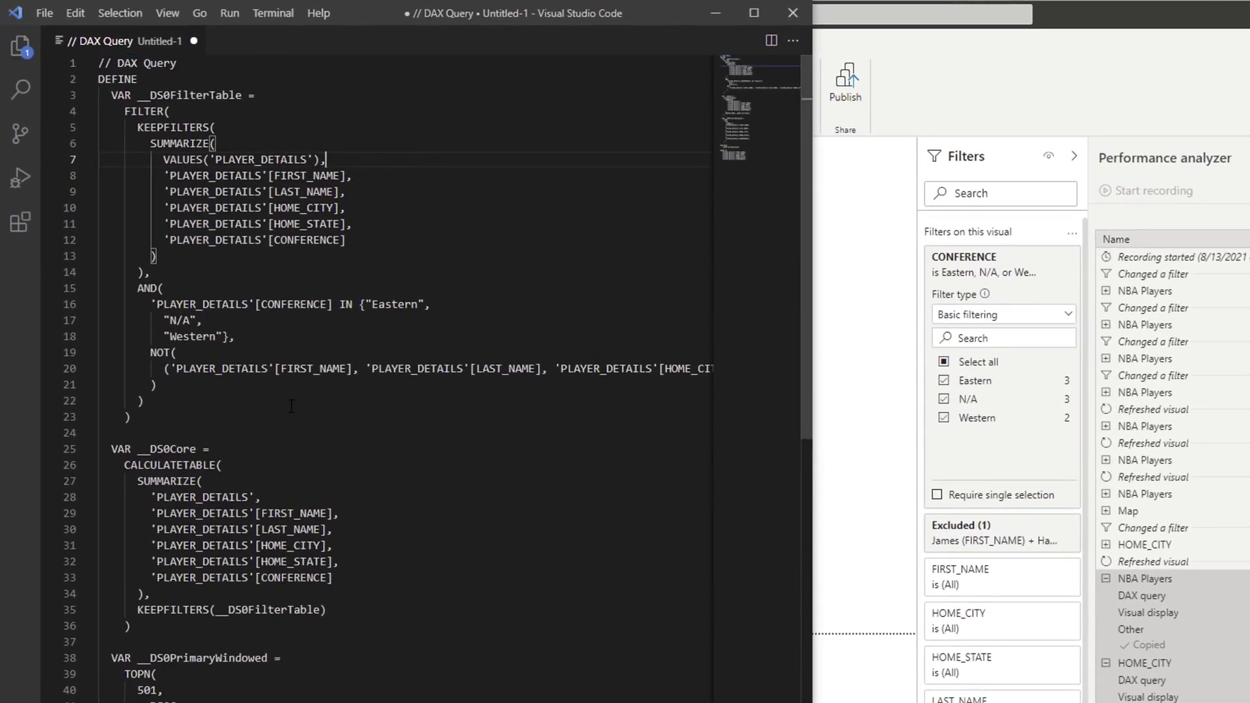
{"action": "key", "text": "Up"}
{"action": "key", "text": "Up"}
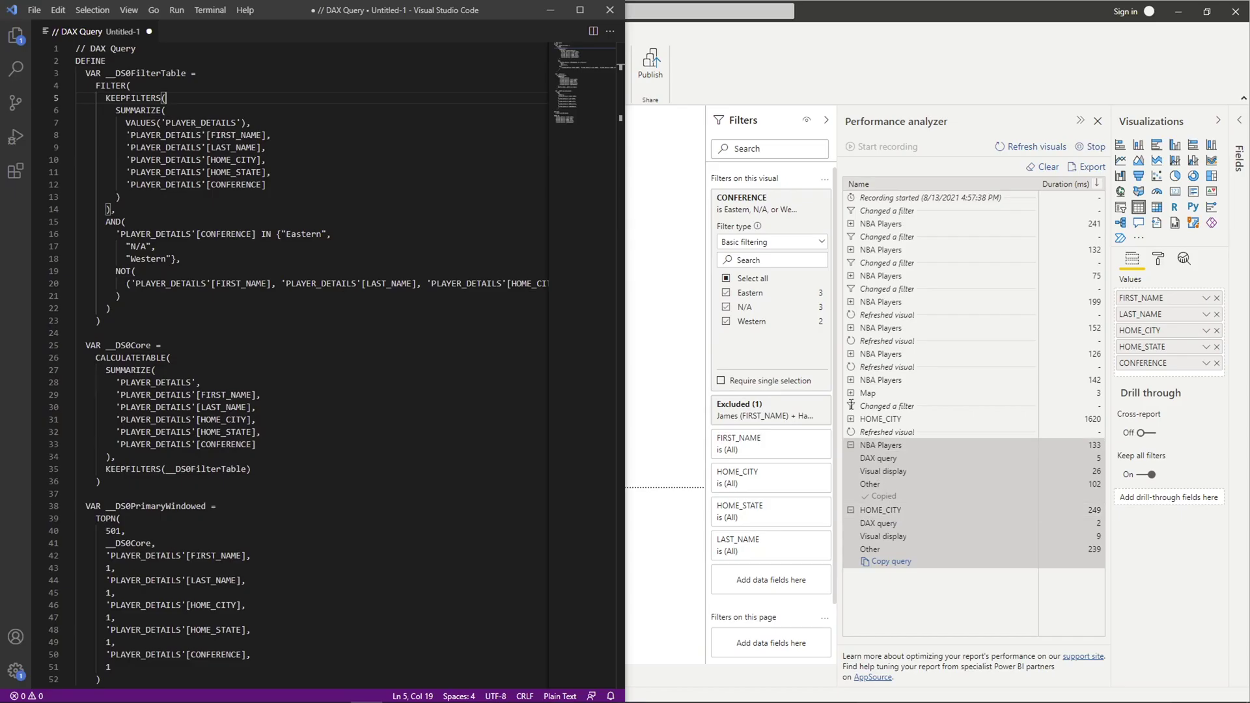
{"action": "scroll", "coordinate": [241, 214], "scroll_direction": "down", "scroll_amount": 2}
{"action": "scroll", "coordinate": [241, 214], "scroll_direction": "up", "scroll_amount": 2}
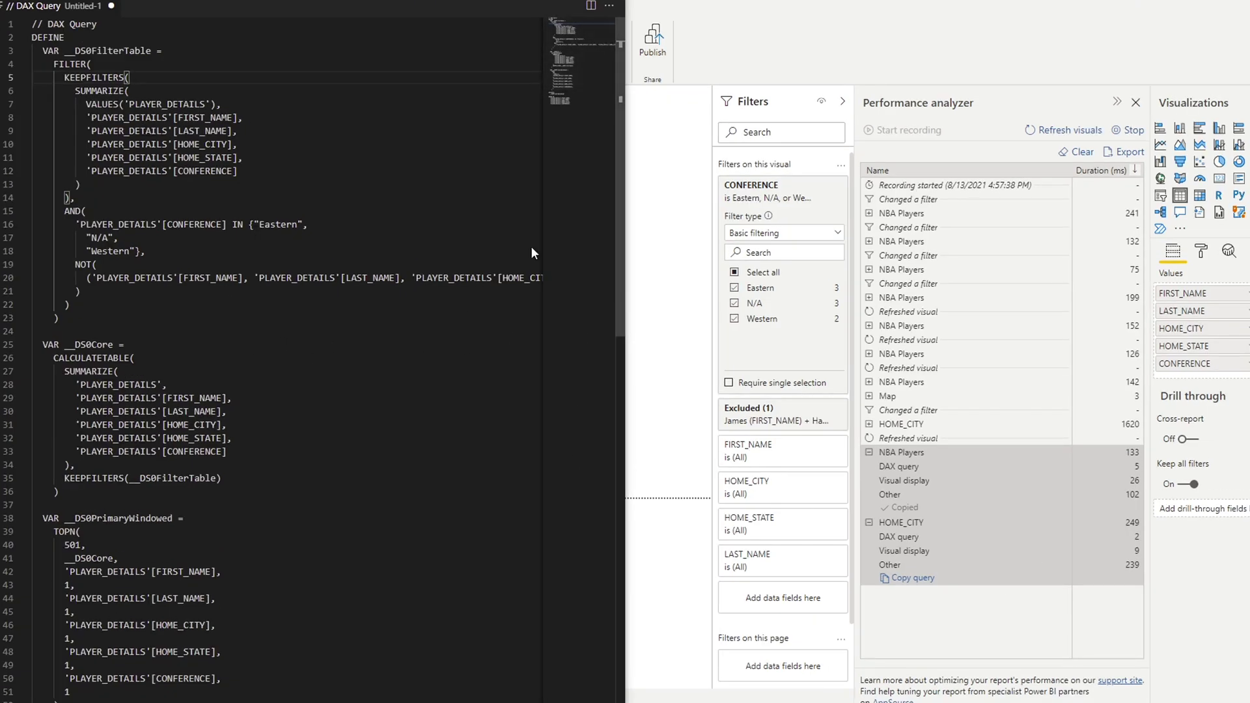
{"action": "left_click_drag", "start_coordinate": [61, 317], "coordinate": [3, 91]}
{"action": "left_click", "coordinate": [264, 330]}
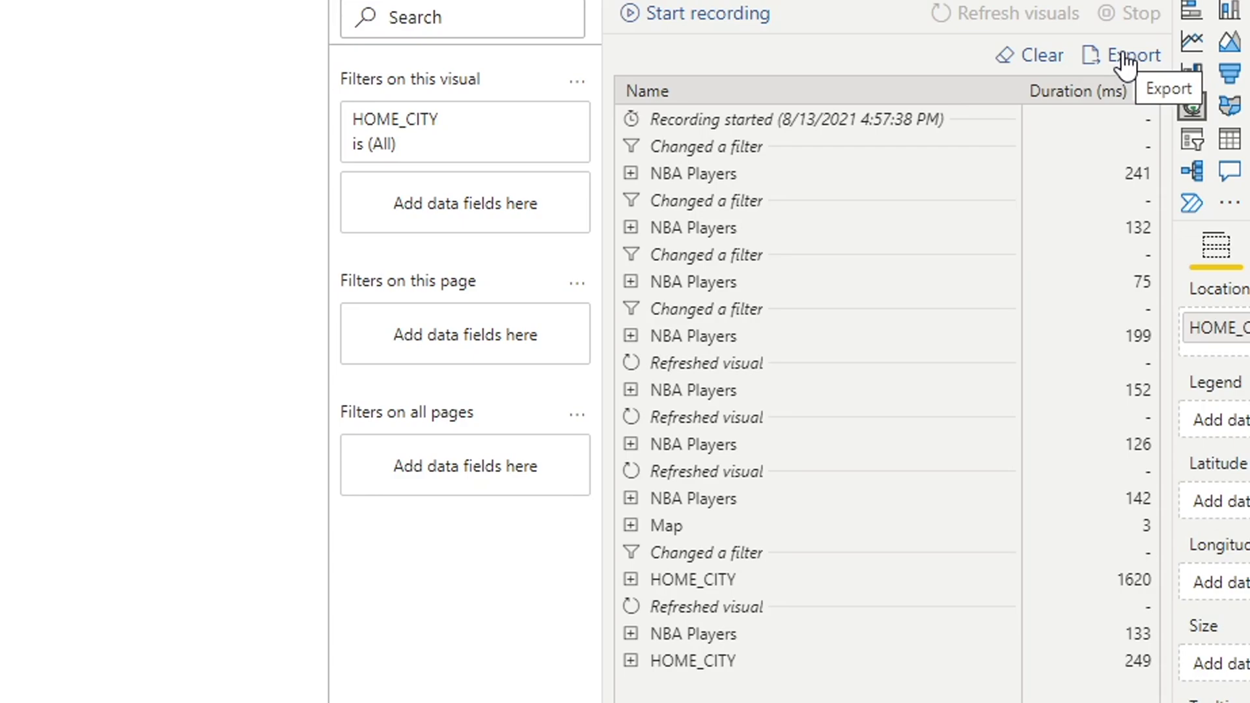
- Export the performance log as PowerBIPerformanceData.json into Documents\PowerBI
{"action": "left_click", "coordinate": [1125, 61]}
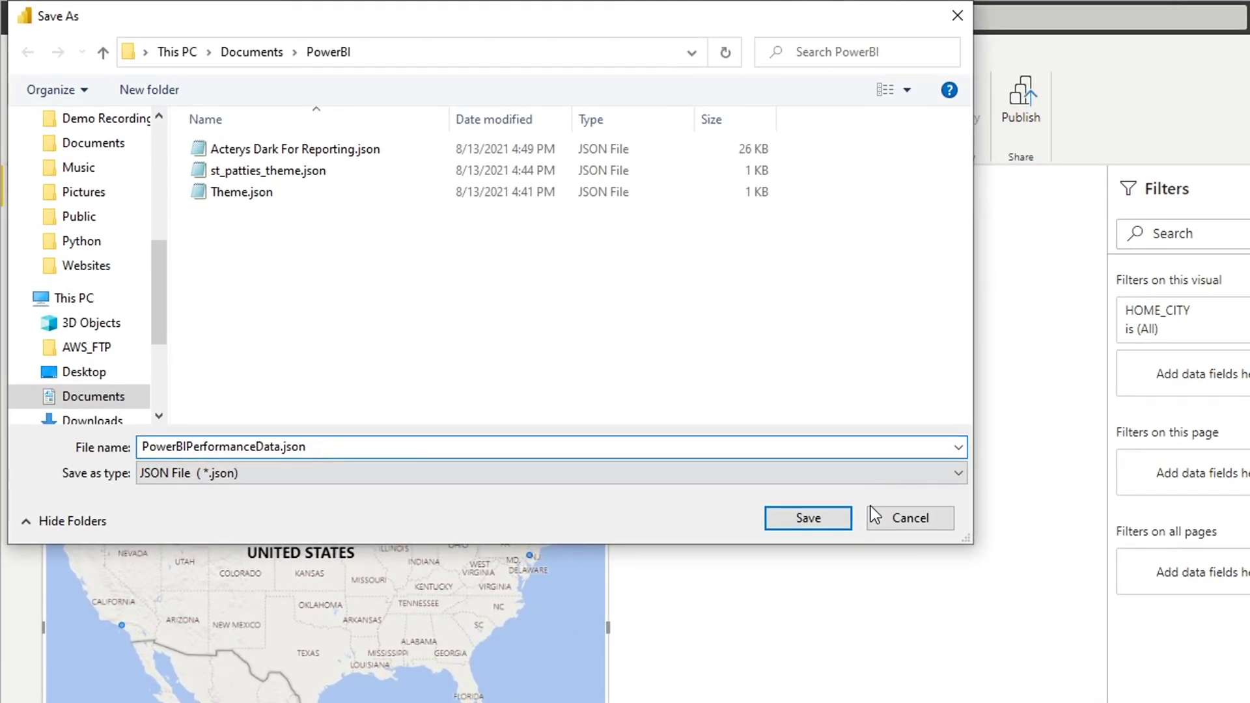
{"action": "left_click", "coordinate": [515, 329]}
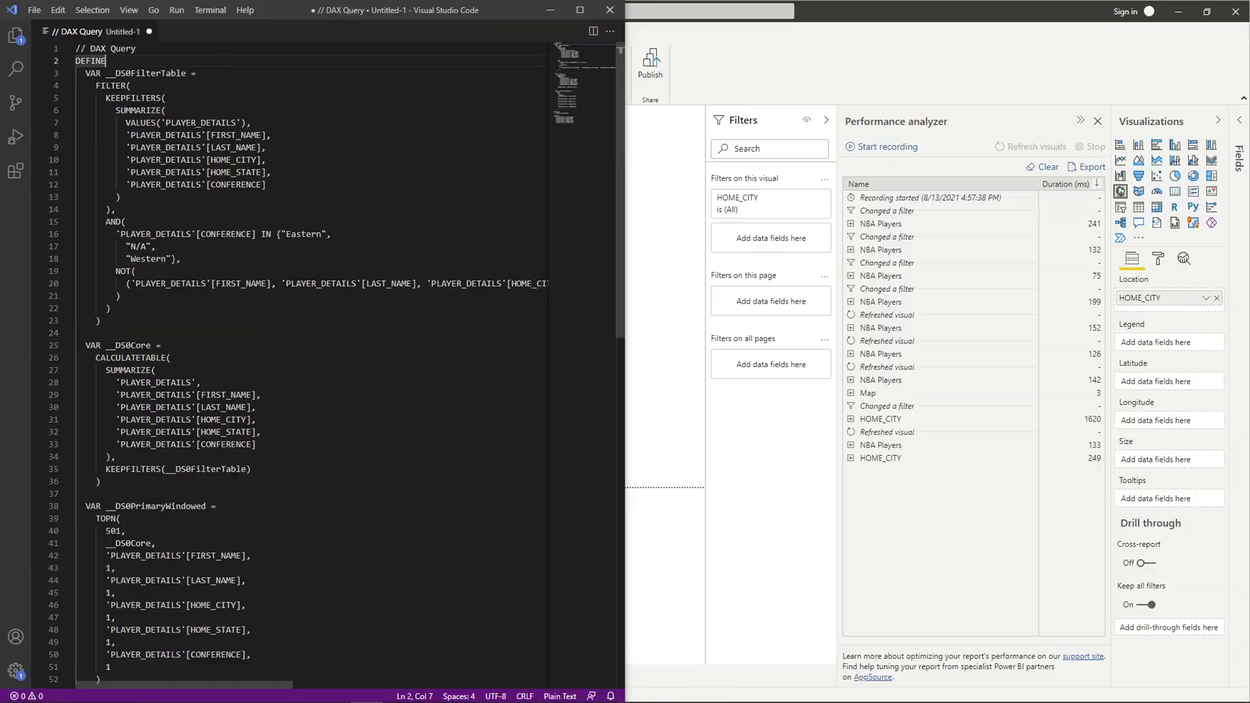
- Open PowerBIPerformanceData.json in VS Code and pretty-print it with Format Document
{"action": "key", "text": "ctrl+o"}
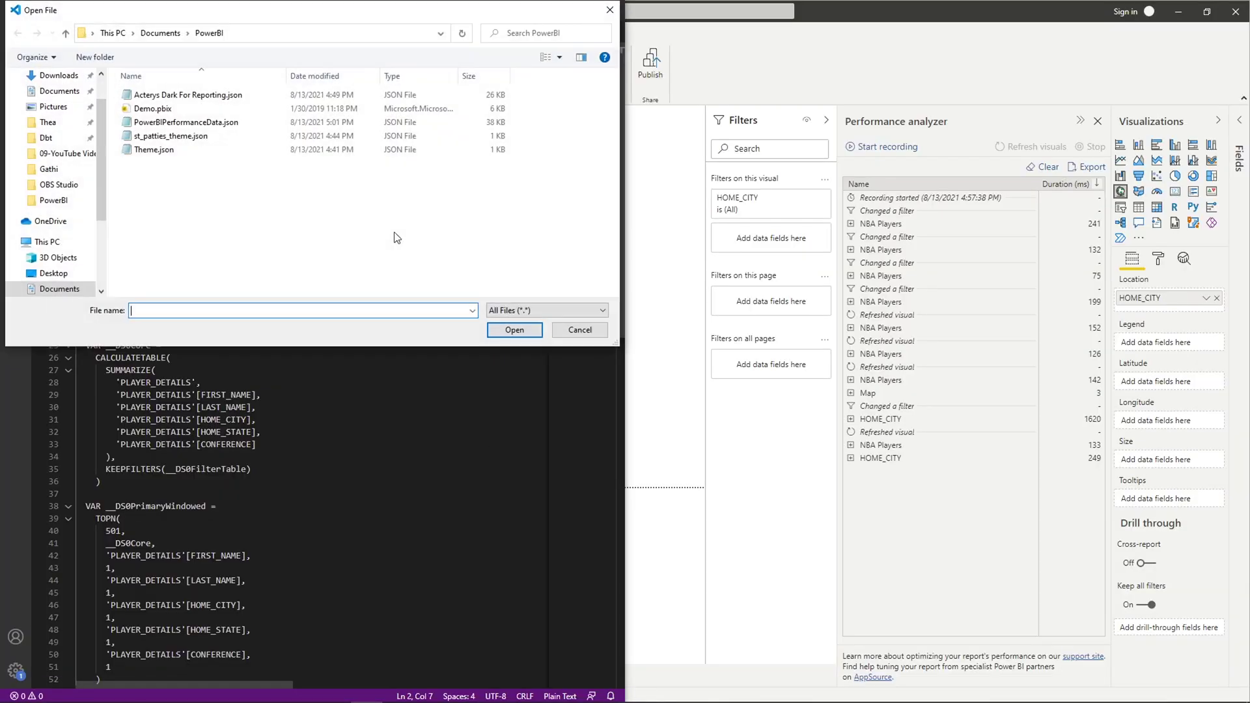
{"action": "double_click", "coordinate": [200, 103]}
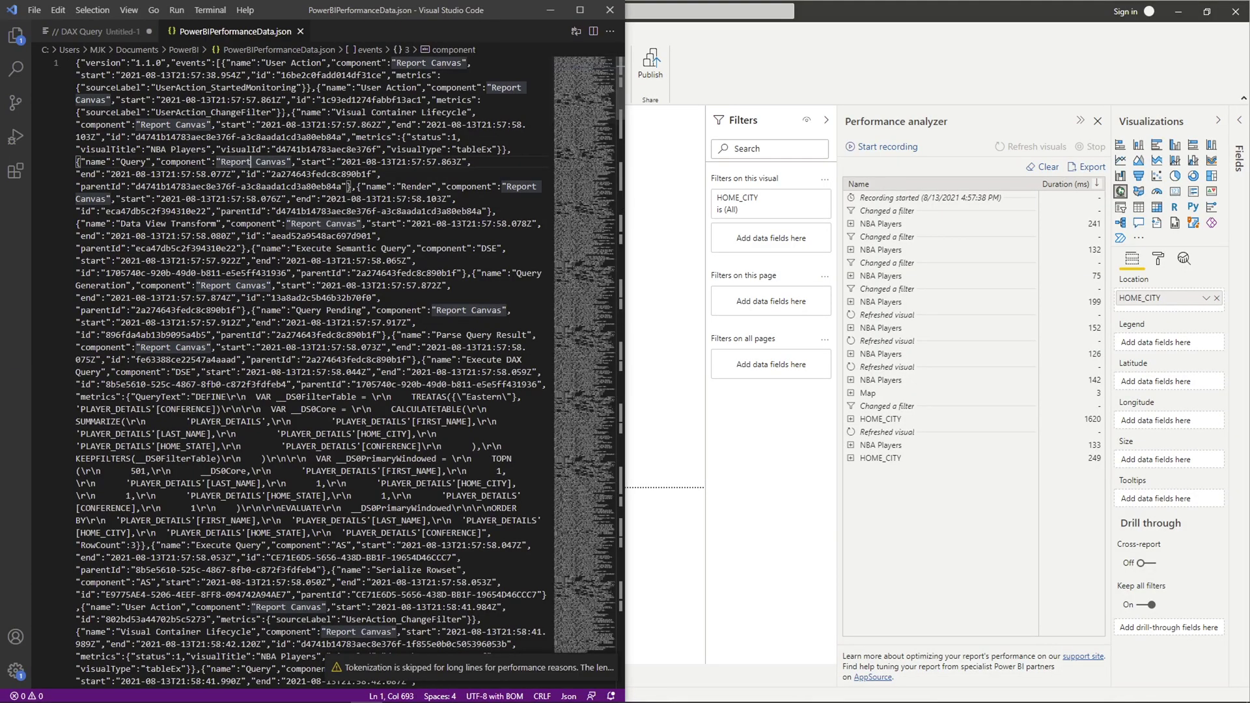
{"action": "left_click", "coordinate": [283, 112]}
{"action": "right_click", "coordinate": [282, 60]}
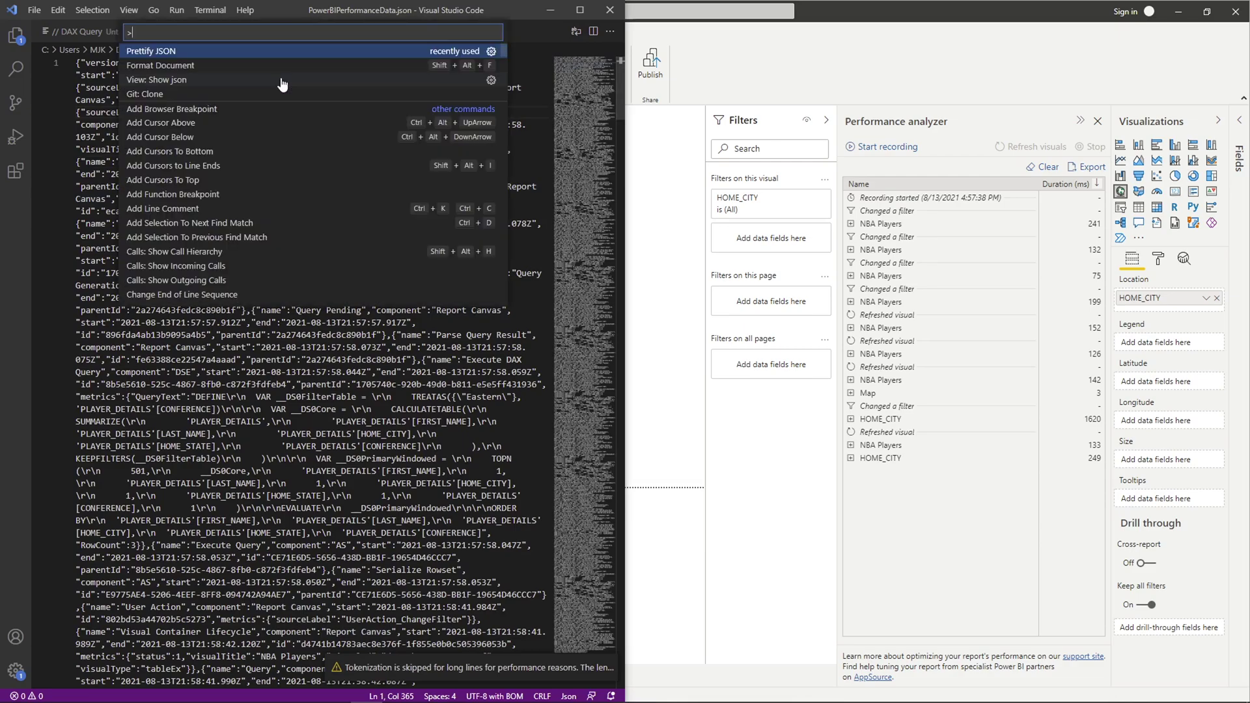
{"action": "left_click", "coordinate": [282, 86]}
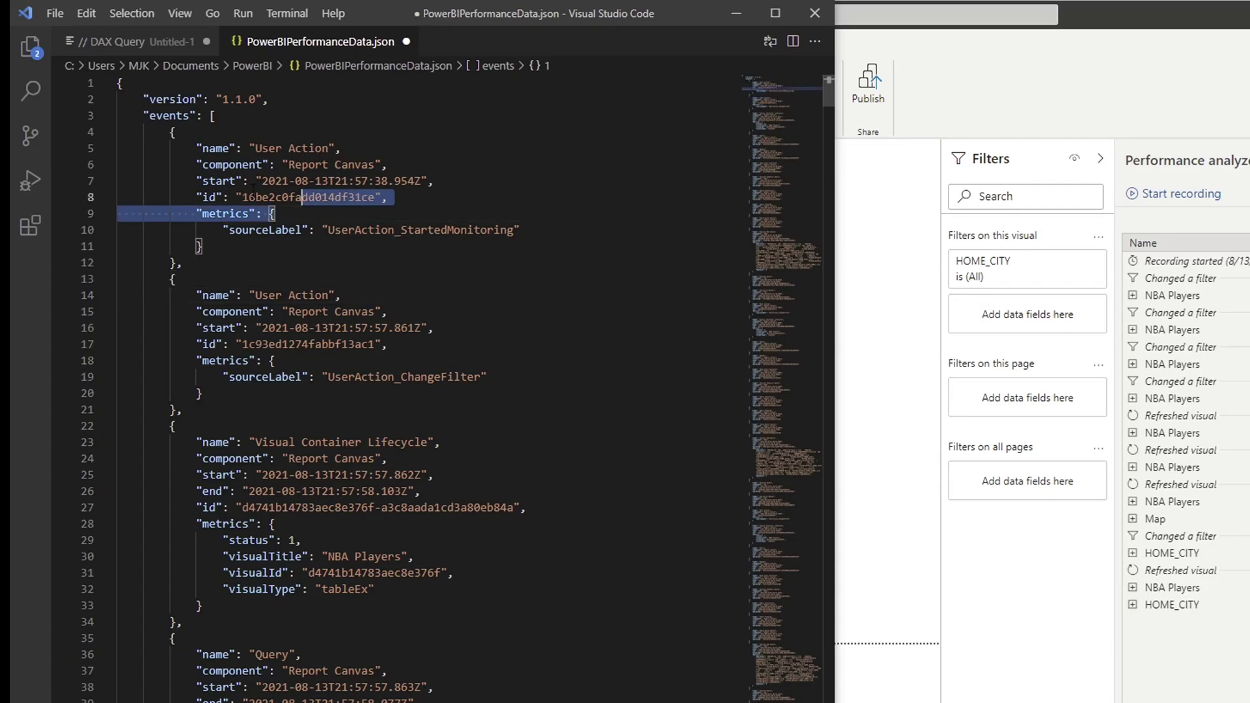
- Inspect the start timestamps and the Execute DAX Query event's QueryText in the formatted log
{"action": "double_click", "coordinate": [160, 137]}
{"action": "scroll", "coordinate": [587, 147], "scroll_direction": "down", "scroll_amount": 10}
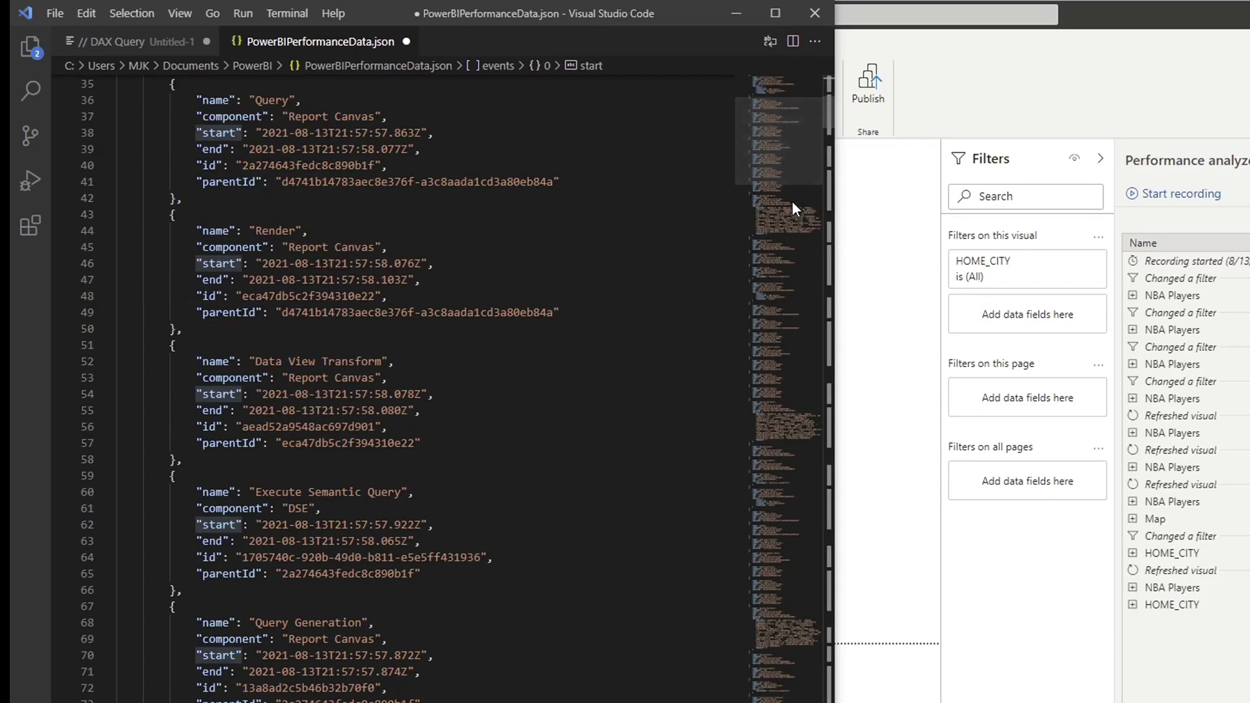
{"action": "left_click", "coordinate": [787, 225]}
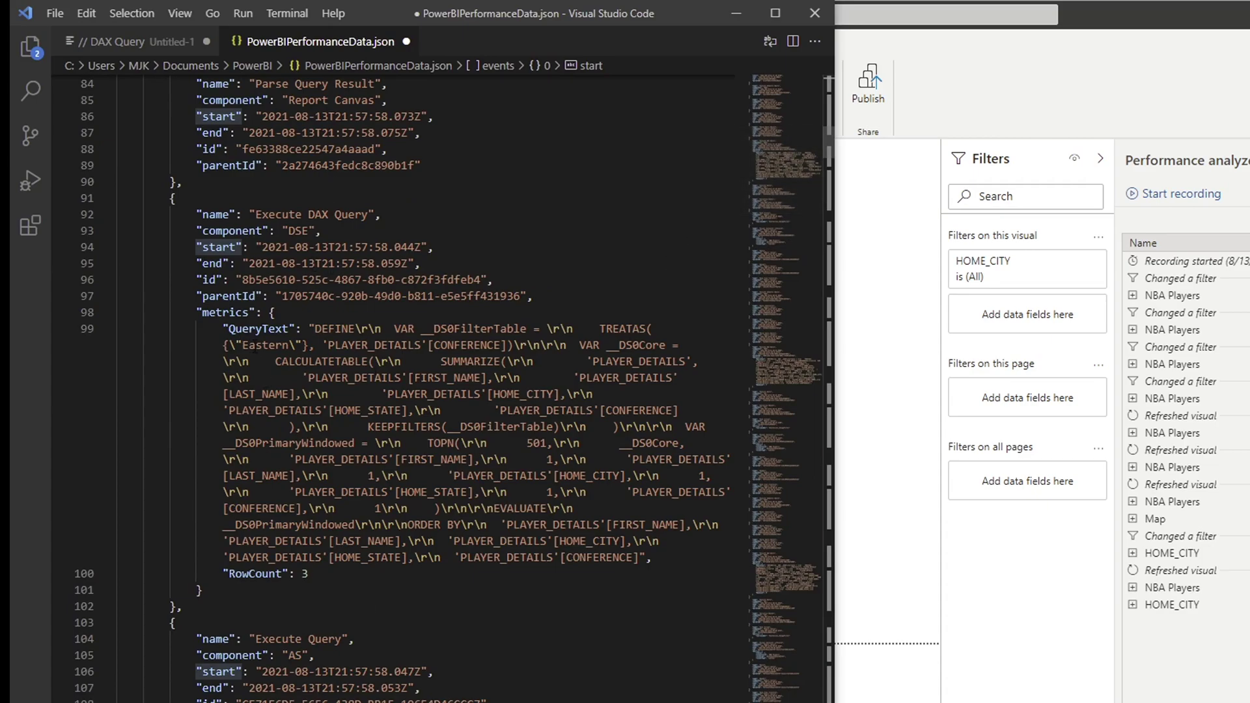
{"action": "left_click_drag", "start_coordinate": [313, 329], "coordinate": [635, 556]}
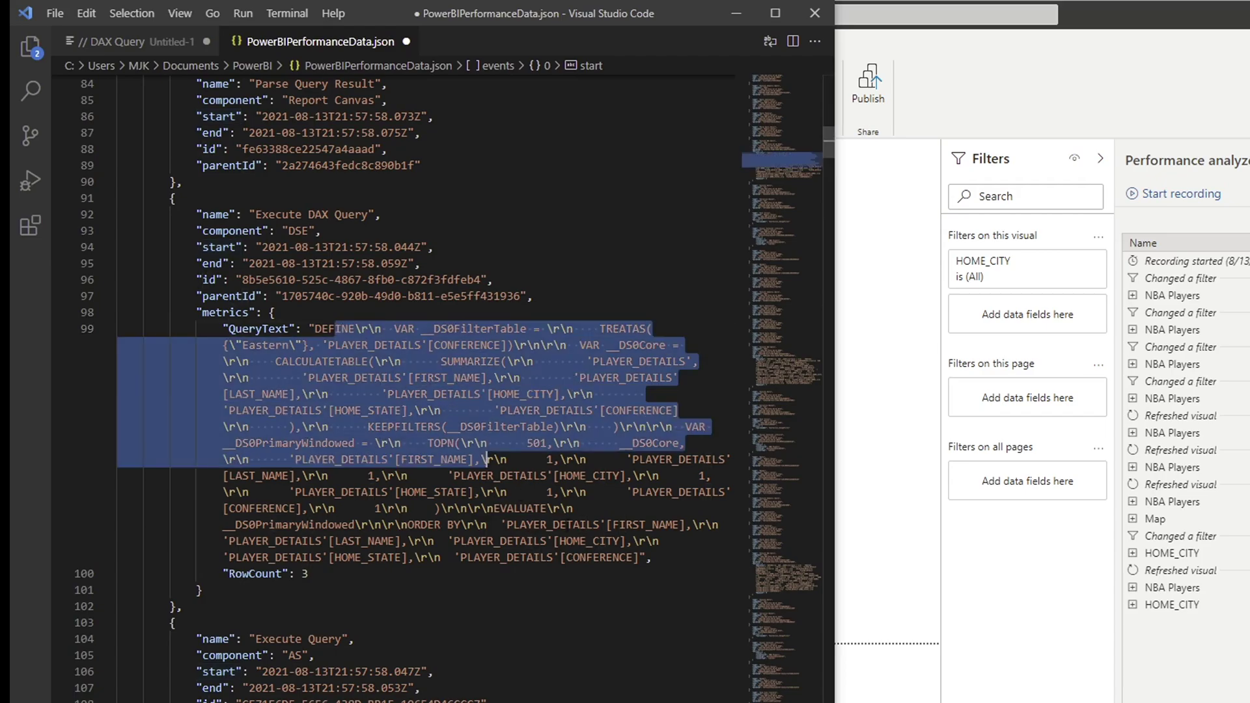
{"action": "left_click", "coordinate": [625, 393]}
{"action": "left_click", "coordinate": [782, 368]}
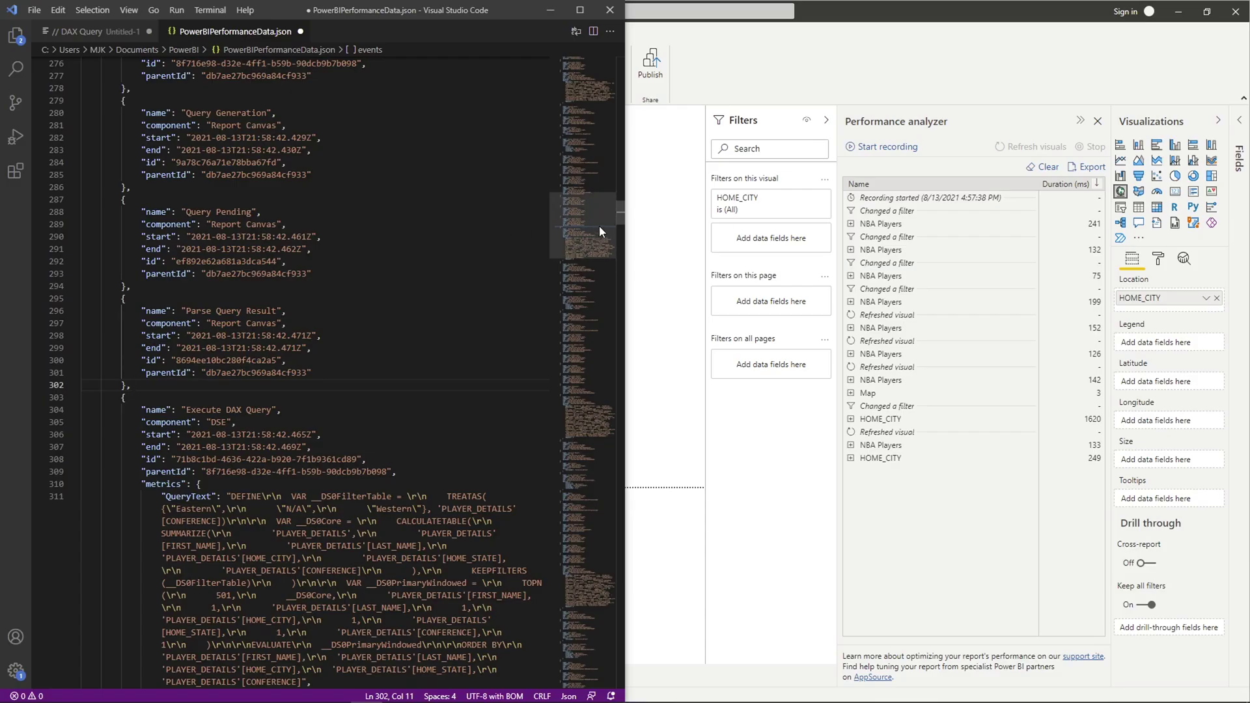
{"action": "left_click_drag", "start_coordinate": [599, 226], "coordinate": [599, 377]}
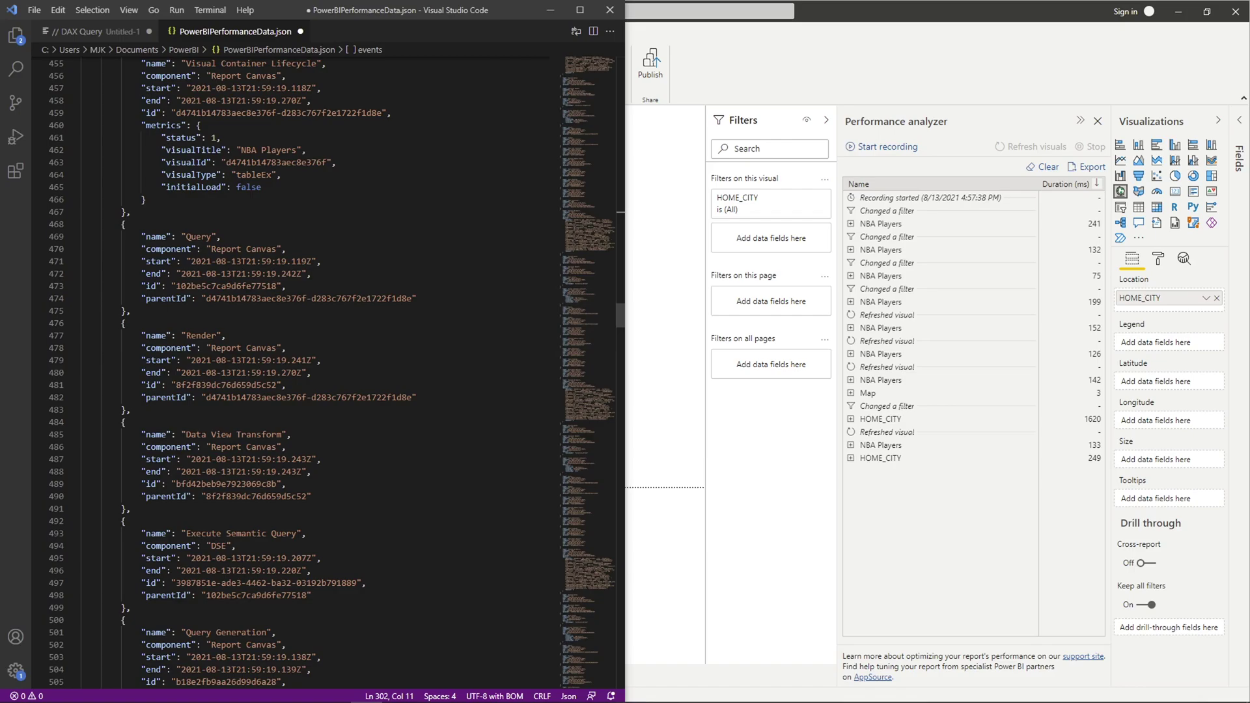
{"action": "left_click_drag", "start_coordinate": [610, 274], "coordinate": [645, 638]}
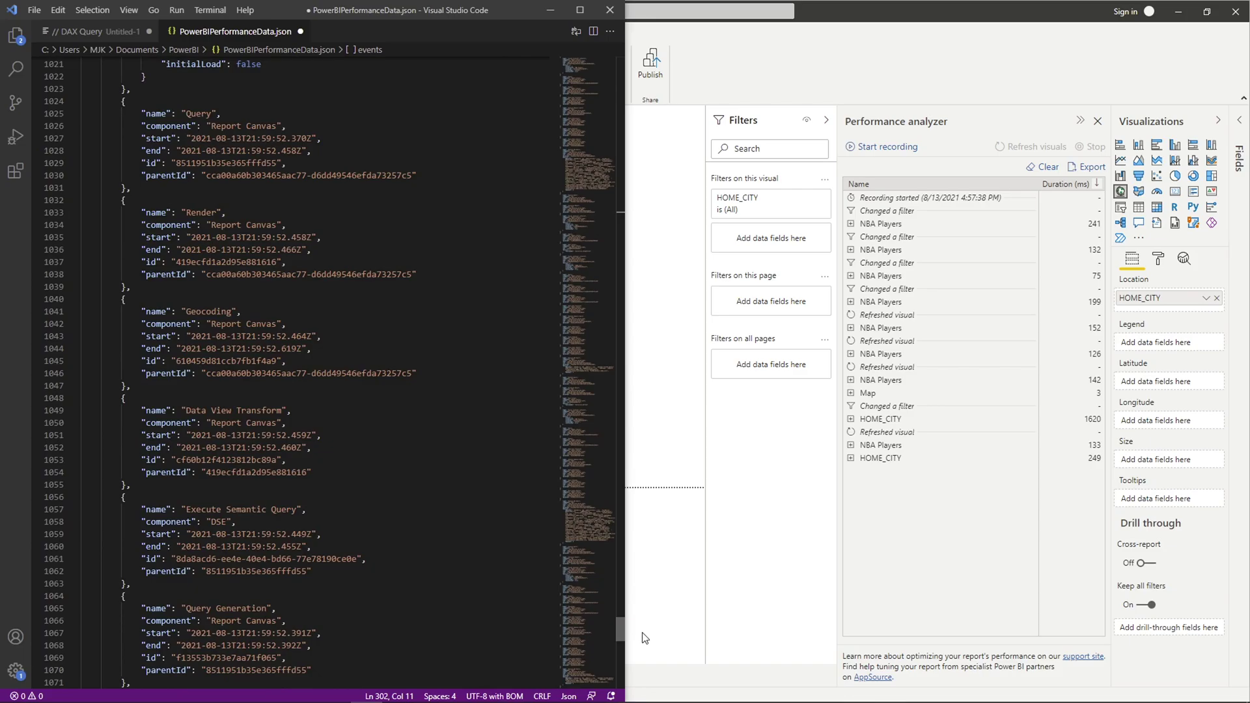
{"action": "left_click_drag", "start_coordinate": [639, 638], "coordinate": [615, 60]}
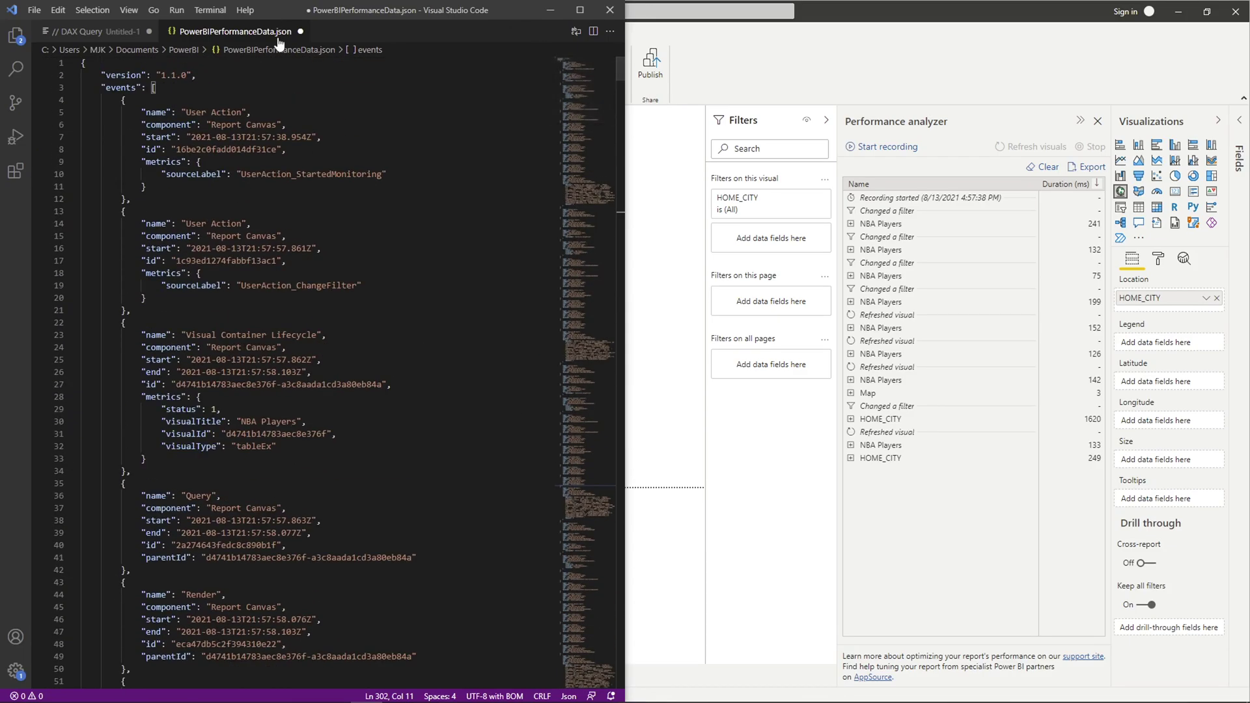
- Bring up the browser on the powerbi-desktop-samples Performance Analyzer page, maximized full screen
{"action": "left_click", "coordinate": [302, 32]}
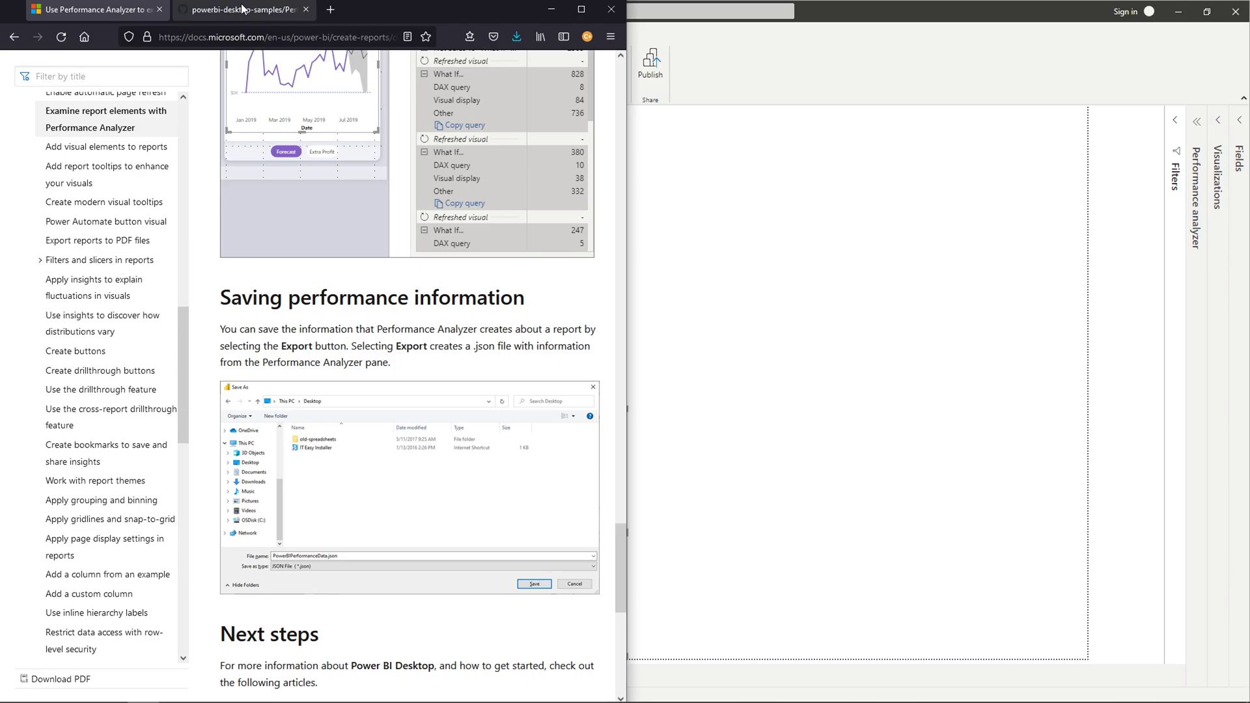
{"action": "left_click", "coordinate": [242, 9]}
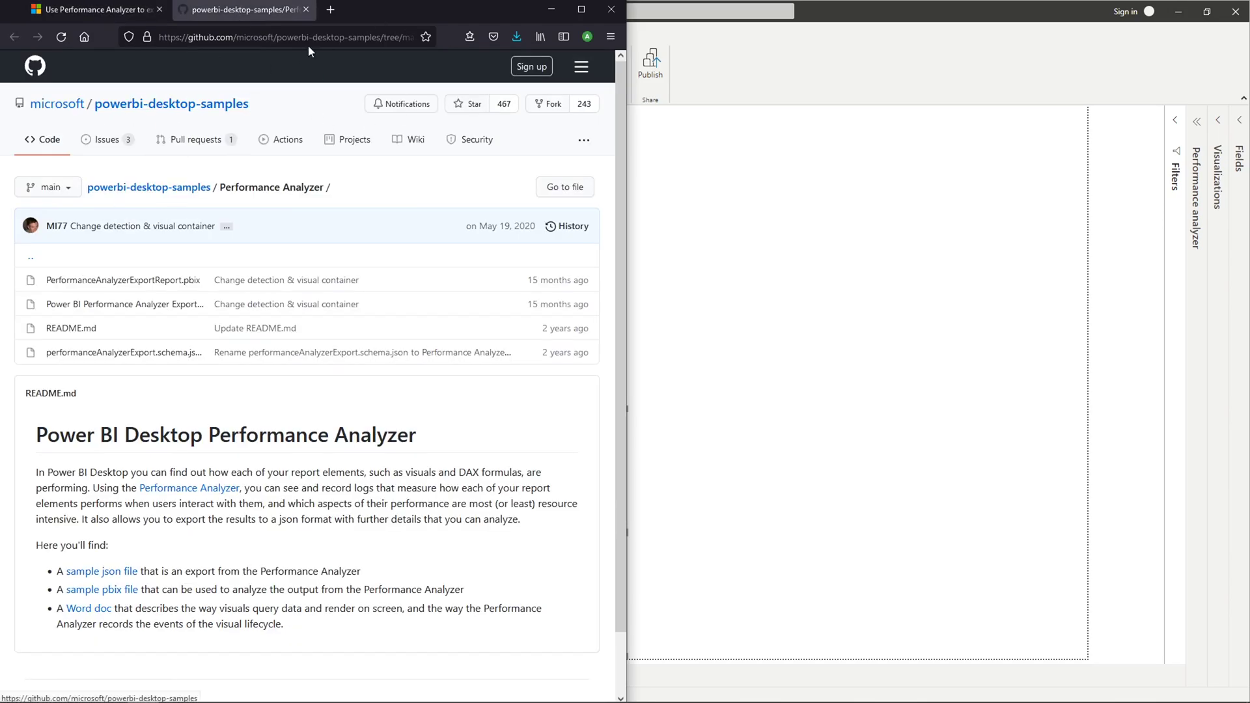
{"action": "key", "text": "super+Down"}
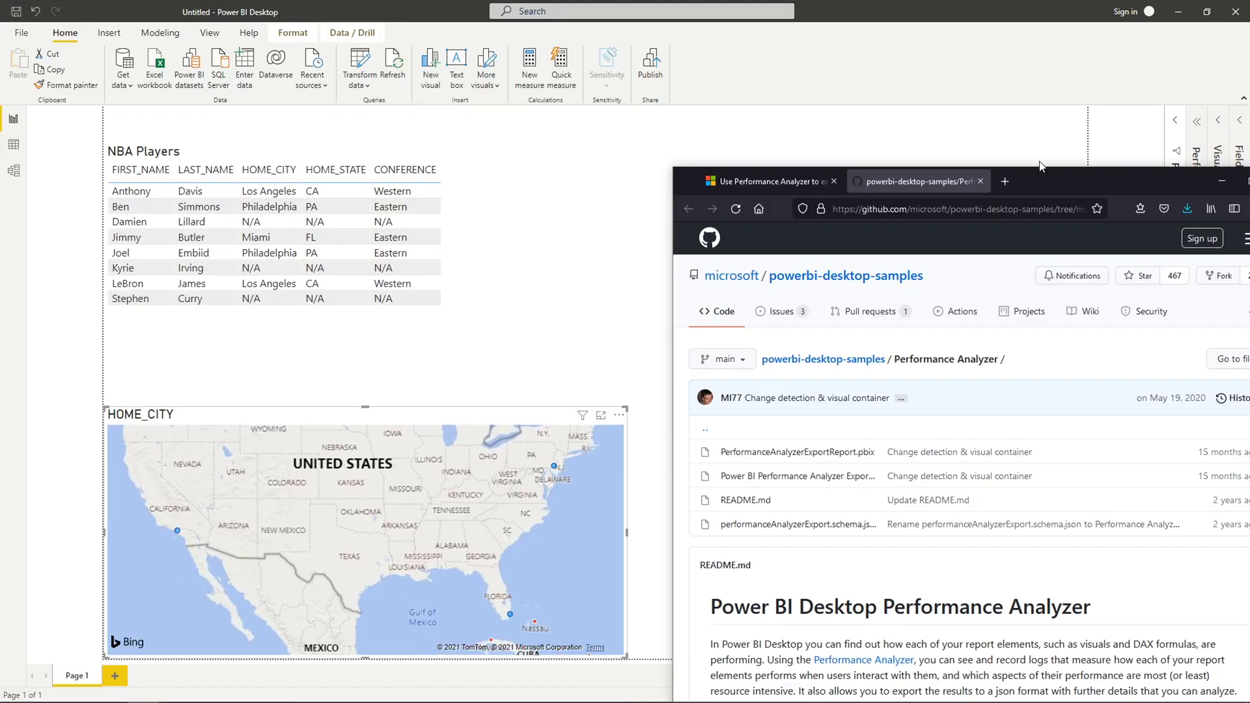
{"action": "key", "text": "super+Up"}
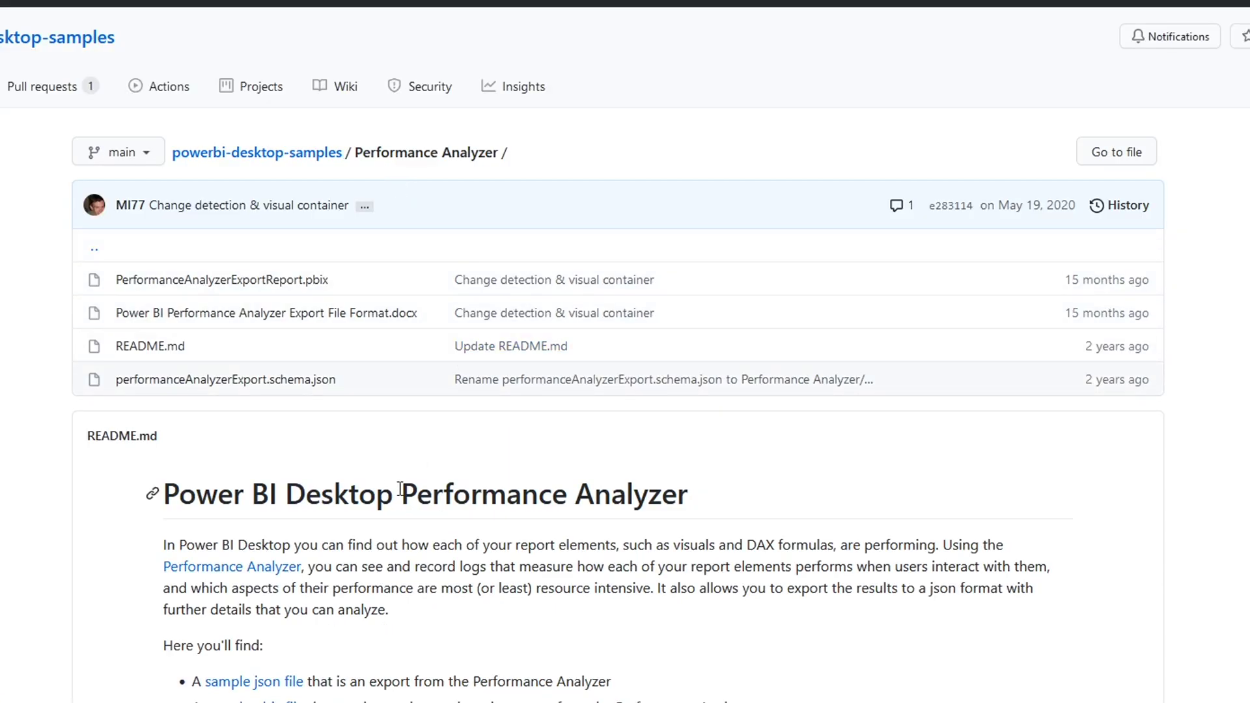
{"action": "left_click_drag", "start_coordinate": [400, 493], "coordinate": [758, 493]}
- Review the export schema's events description, then return to Visual Studio Code
{"action": "left_click", "coordinate": [312, 457]}
{"action": "scroll", "coordinate": [349, 635], "scroll_direction": "down", "scroll_amount": 2}
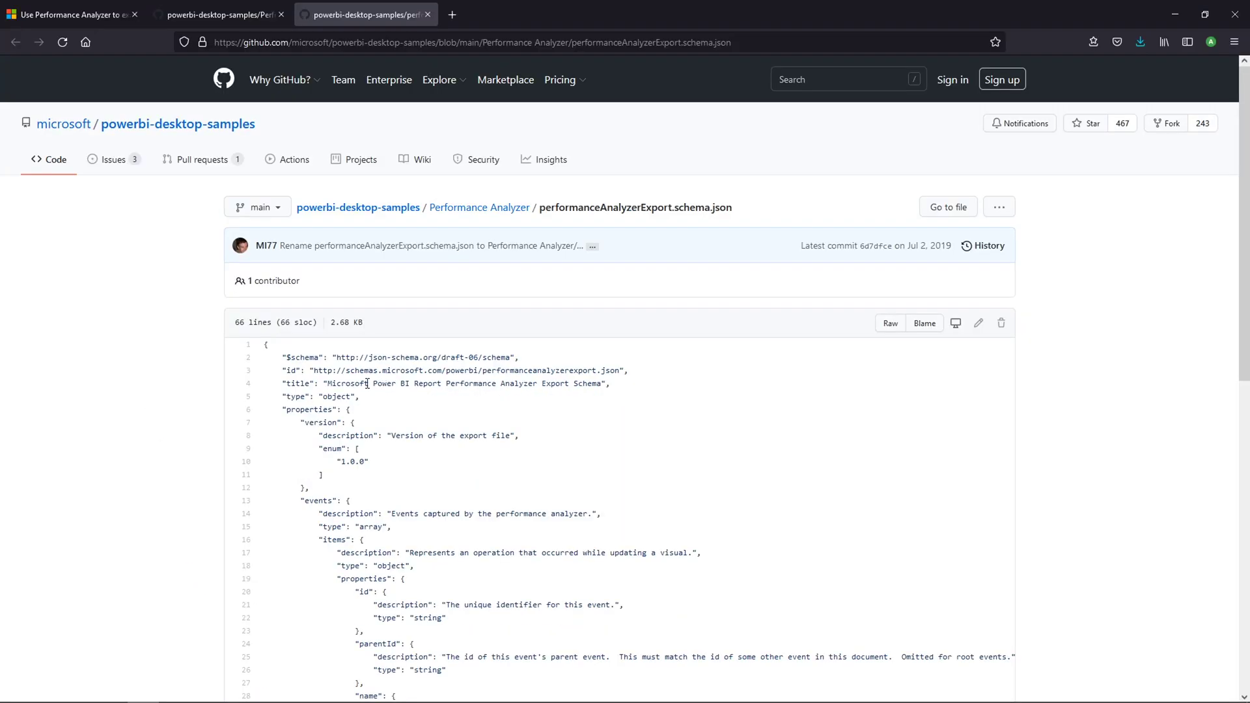
{"action": "scroll", "coordinate": [395, 433], "scroll_direction": "down", "scroll_amount": 3}
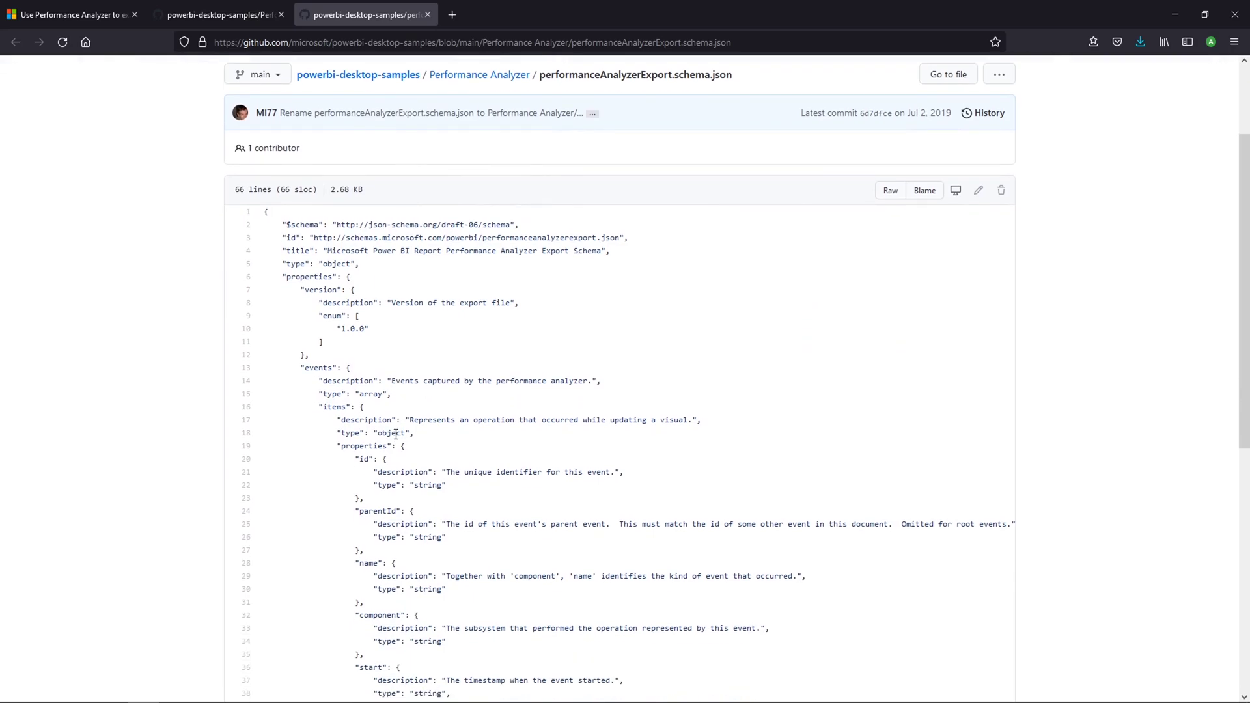
{"action": "left_click_drag", "start_coordinate": [399, 380], "coordinate": [598, 390]}
{"action": "left_click", "coordinate": [549, 384]}
{"action": "scroll", "coordinate": [577, 391], "scroll_direction": "down", "scroll_amount": 2}
{"action": "scroll", "coordinate": [517, 419], "scroll_direction": "down", "scroll_amount": 2}
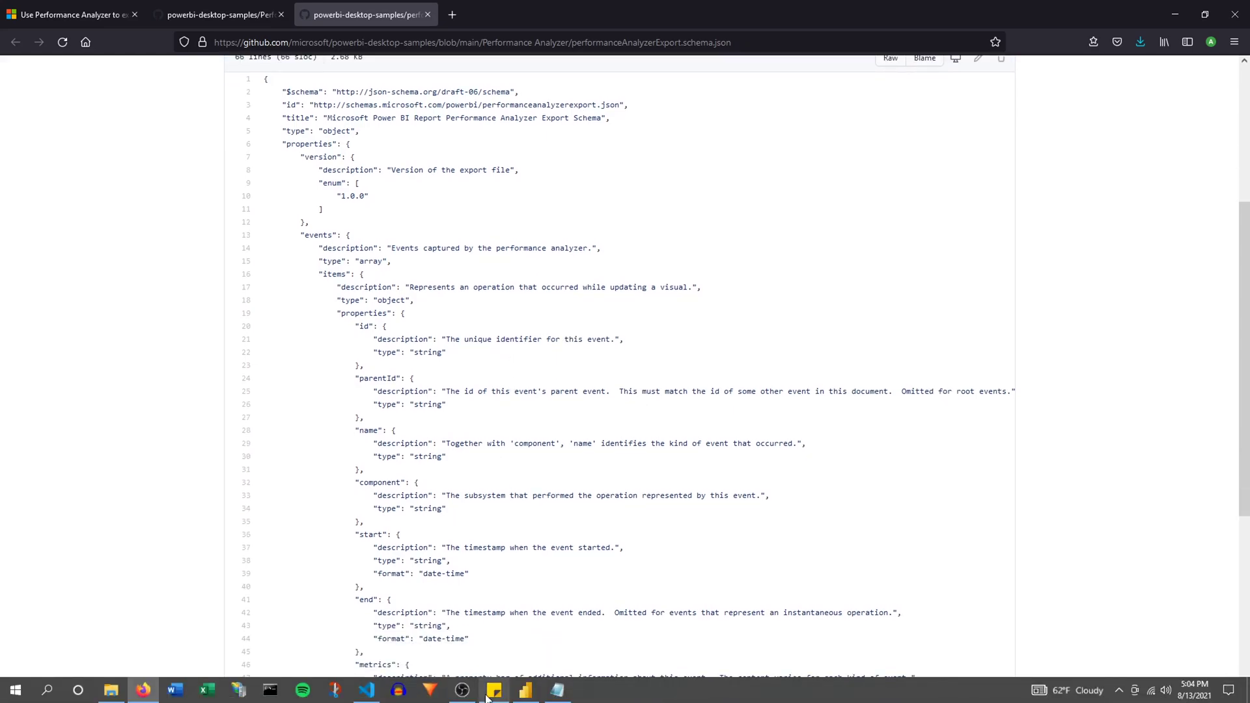
{"action": "left_click", "coordinate": [372, 690]}
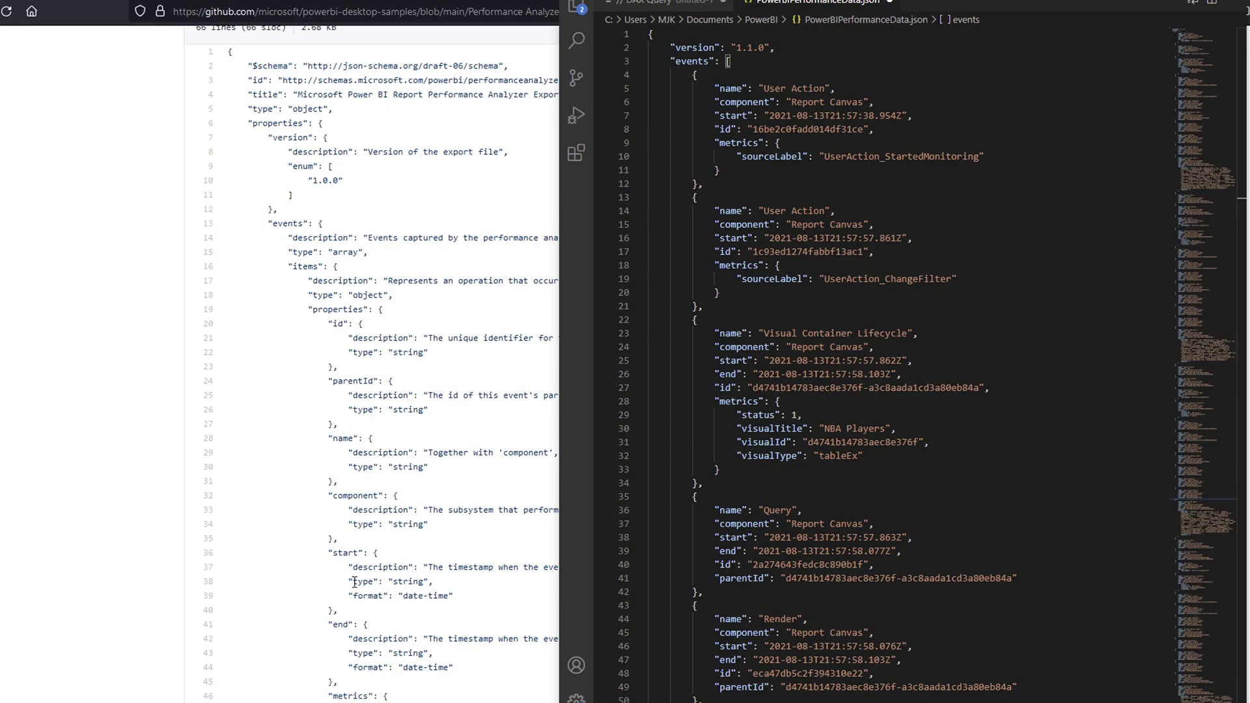
{"action": "scroll", "coordinate": [354, 566], "scroll_direction": "down", "scroll_amount": 3}
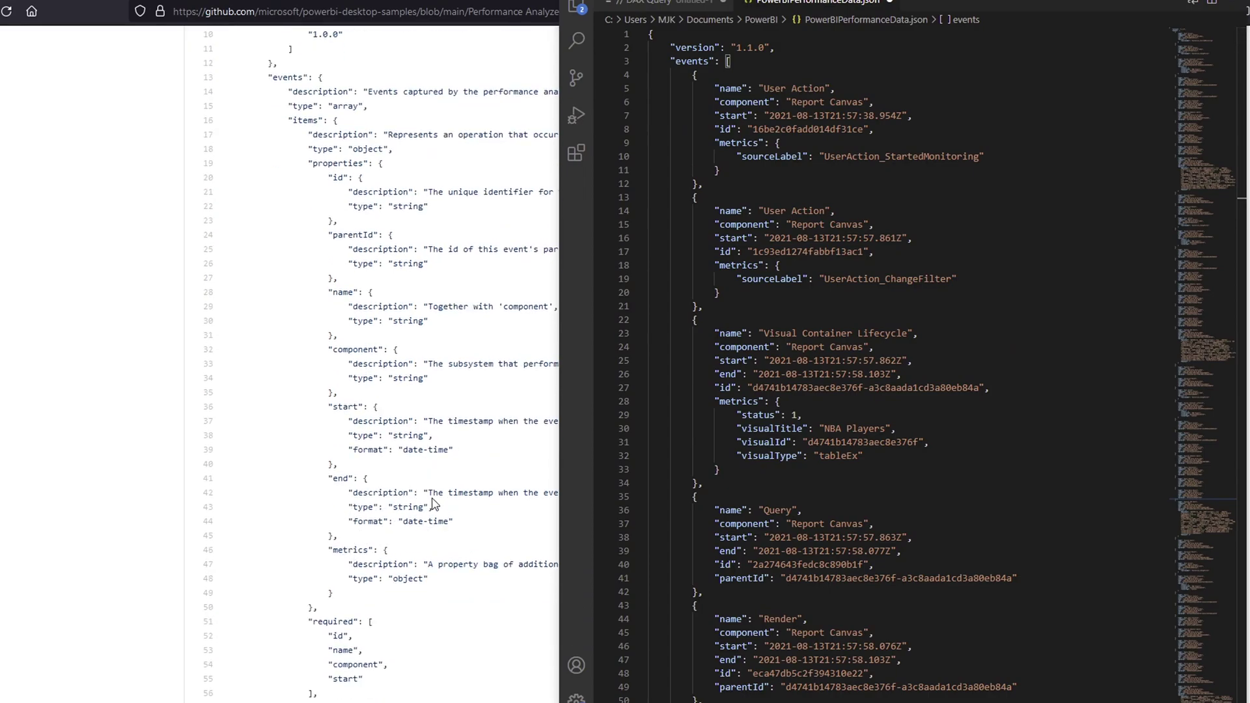
{"action": "scroll", "coordinate": [444, 583], "scroll_direction": "down", "scroll_amount": 2}
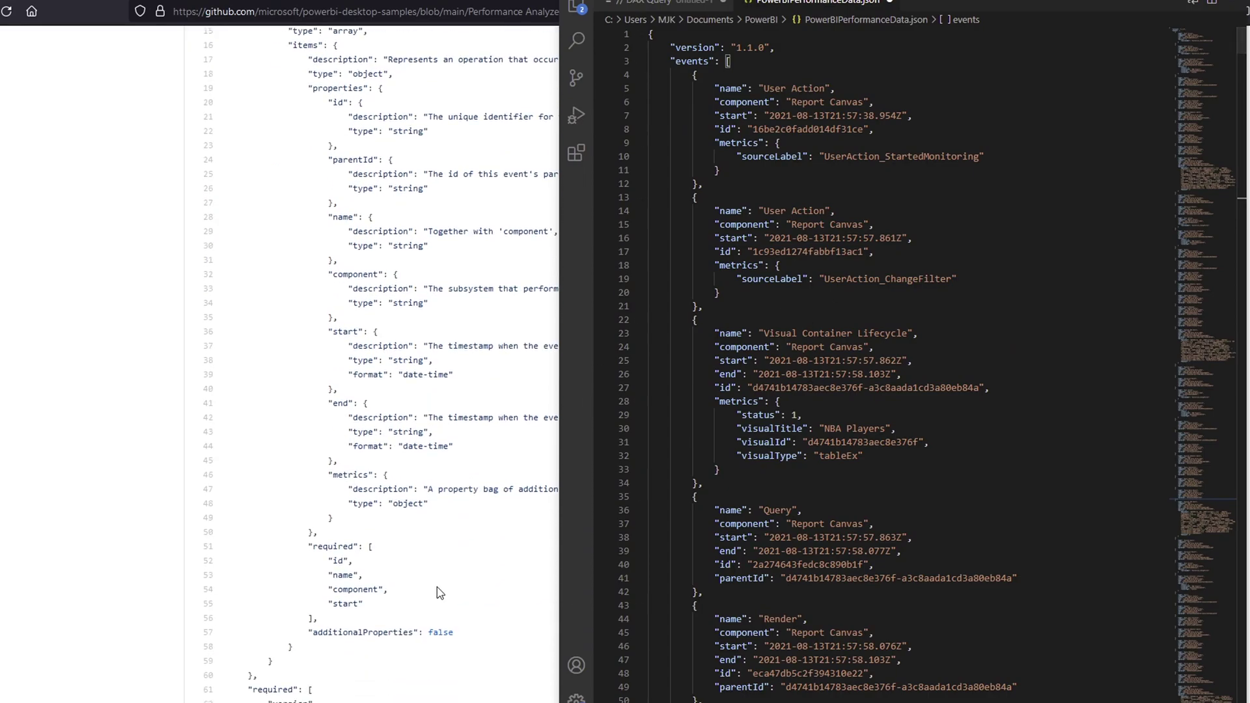
{"action": "scroll", "coordinate": [444, 584], "scroll_direction": "down", "scroll_amount": 1}
{"action": "scroll", "coordinate": [507, 456], "scroll_direction": "up", "scroll_amount": 5}
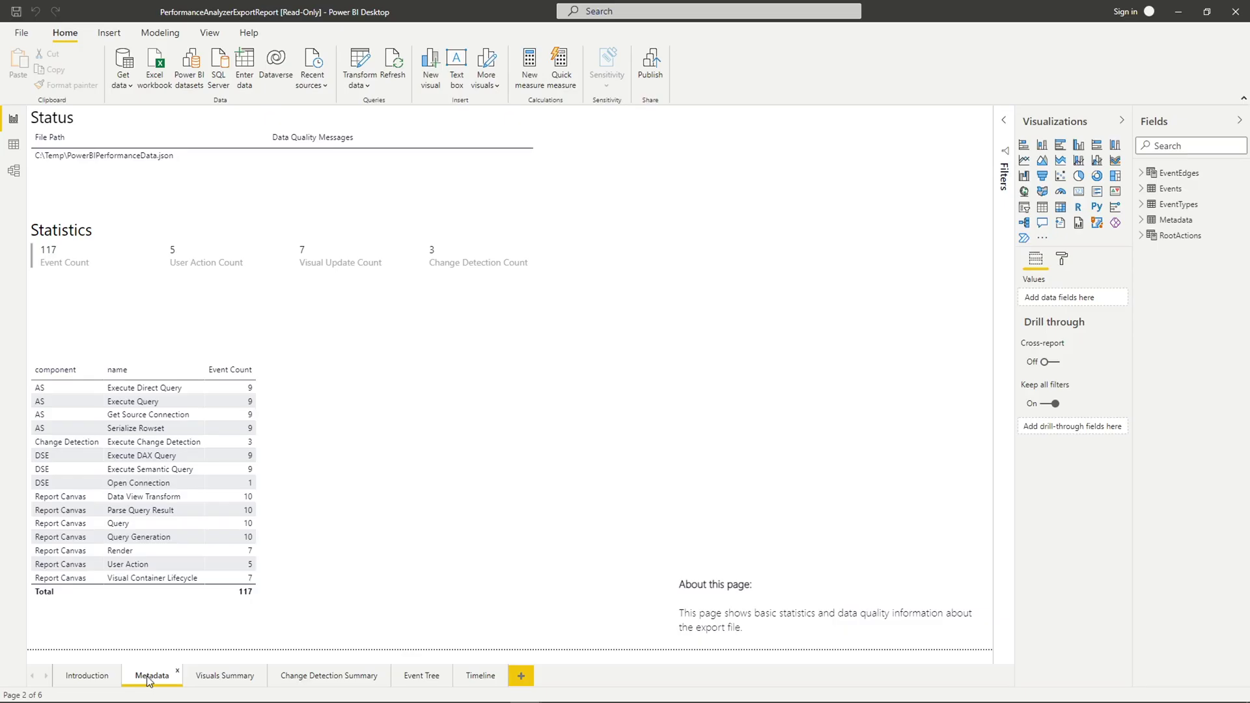
- Tour the Introduction, Metadata, Change Detection Summary, Event Tree and Timeline pages, ending on Introduction
{"action": "left_click", "coordinate": [97, 676]}
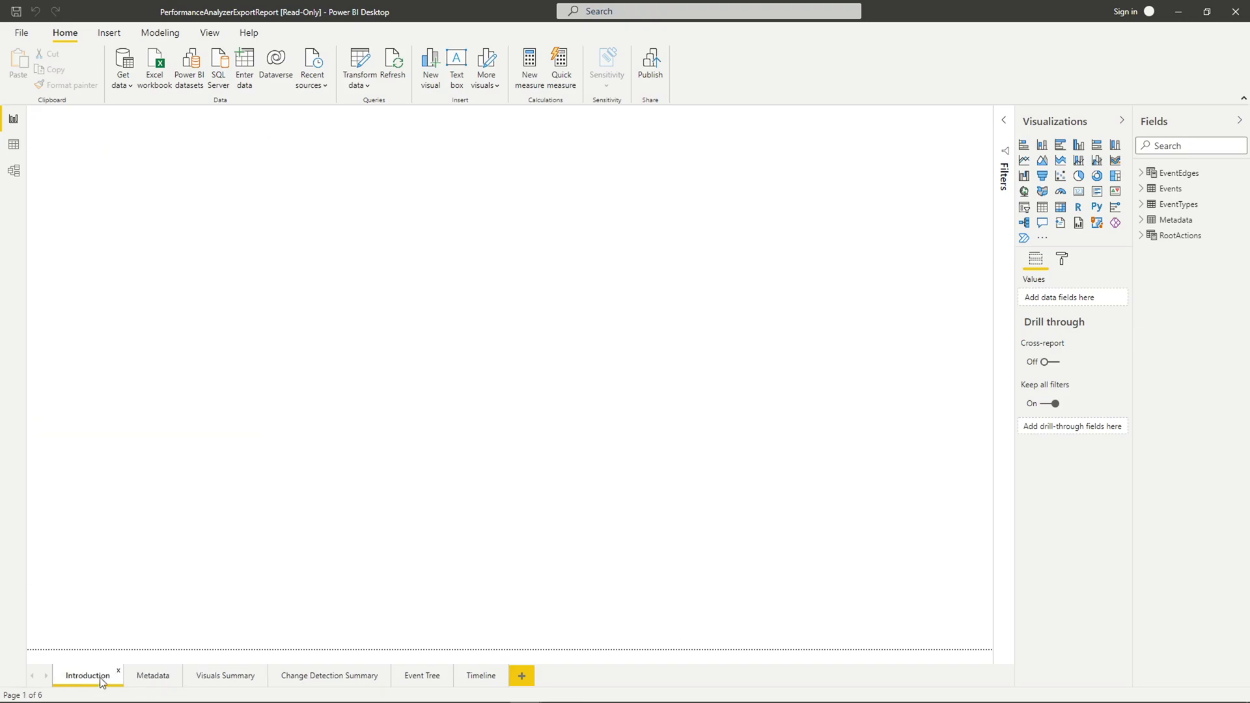
{"action": "left_click", "coordinate": [153, 675]}
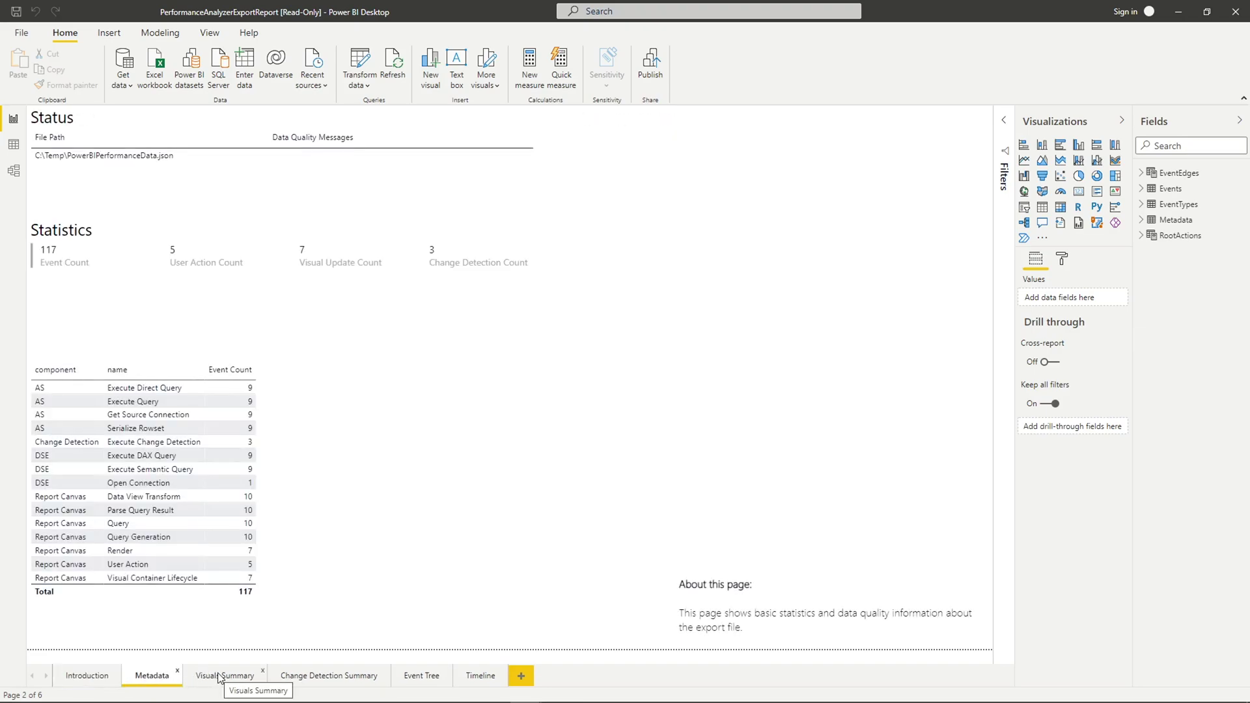
{"action": "left_click", "coordinate": [329, 677]}
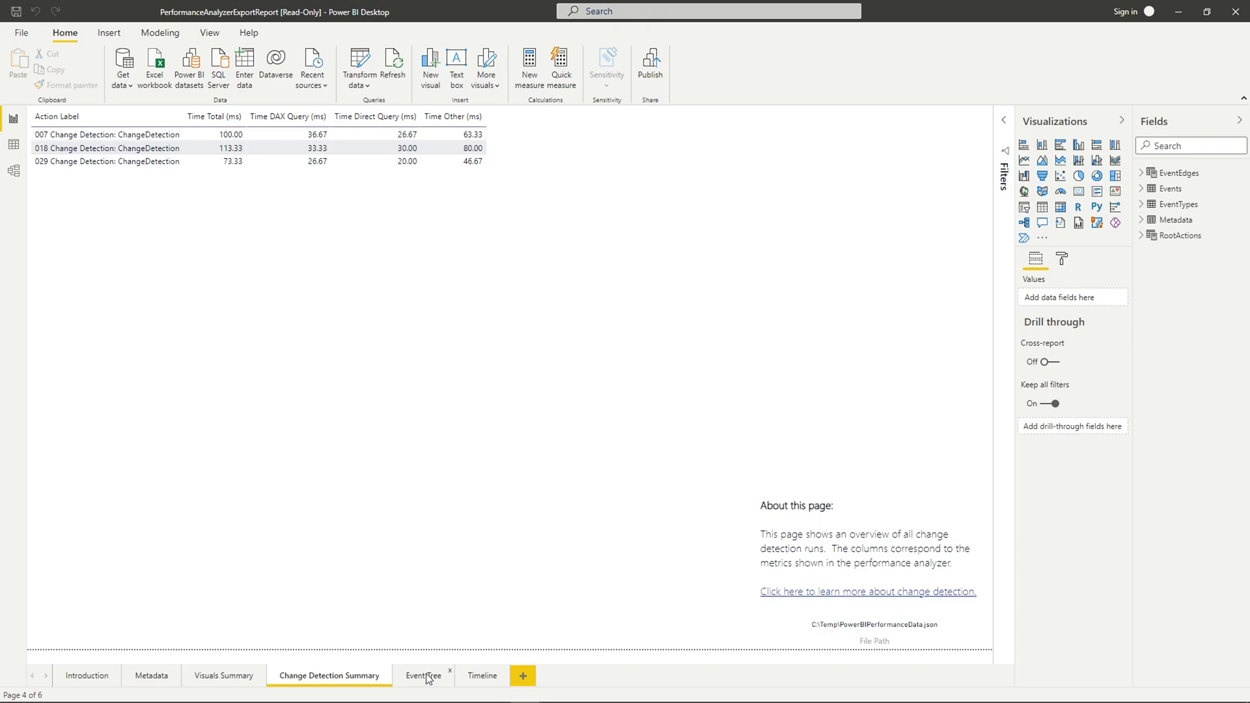
{"action": "left_click", "coordinate": [421, 677]}
{"action": "left_click", "coordinate": [479, 677]}
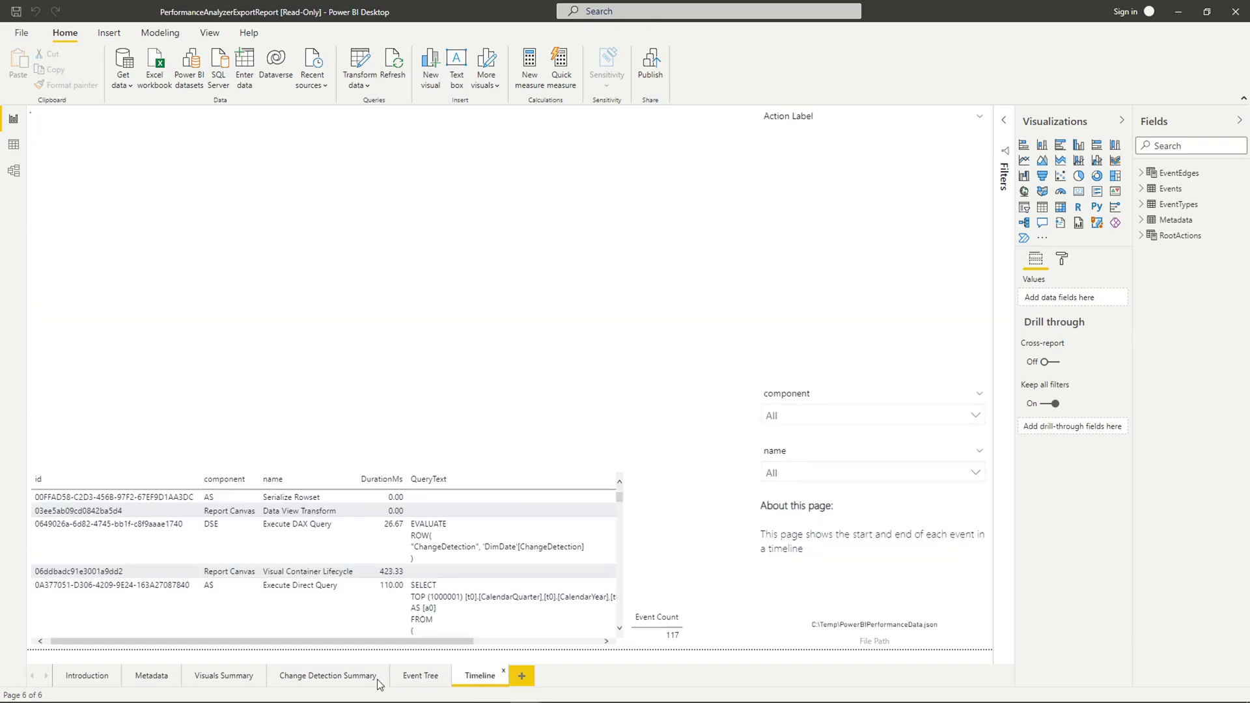
{"action": "left_click", "coordinate": [90, 676]}
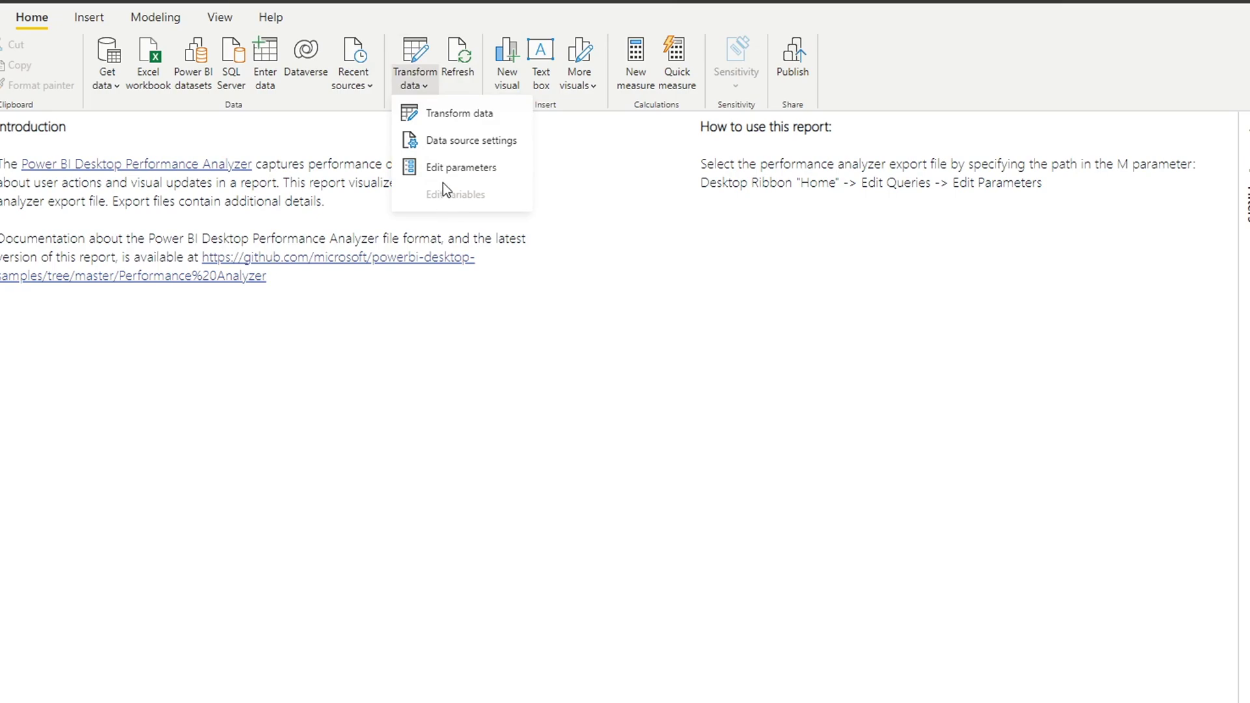
- Paste the Documents\PowerBI folder path into PerfLogFilePath, confirm, and apply the pending query changes
{"action": "left_click", "coordinate": [459, 168]}
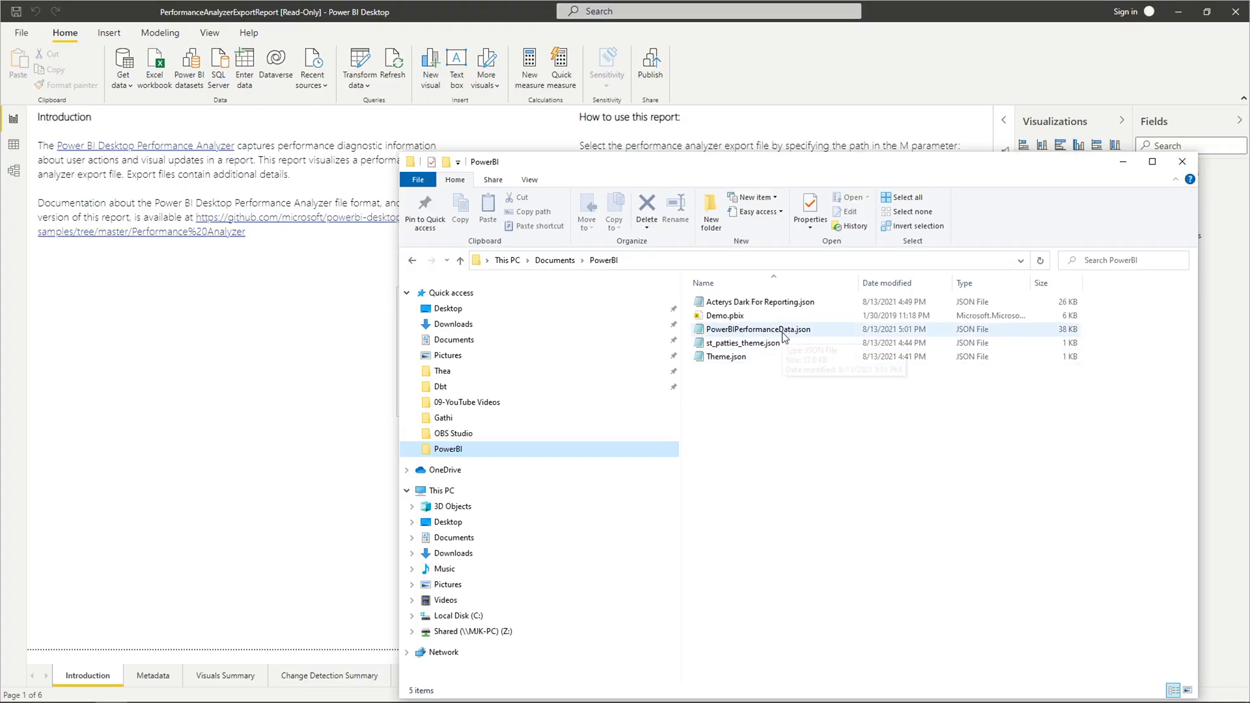
{"action": "left_click", "coordinate": [653, 260]}
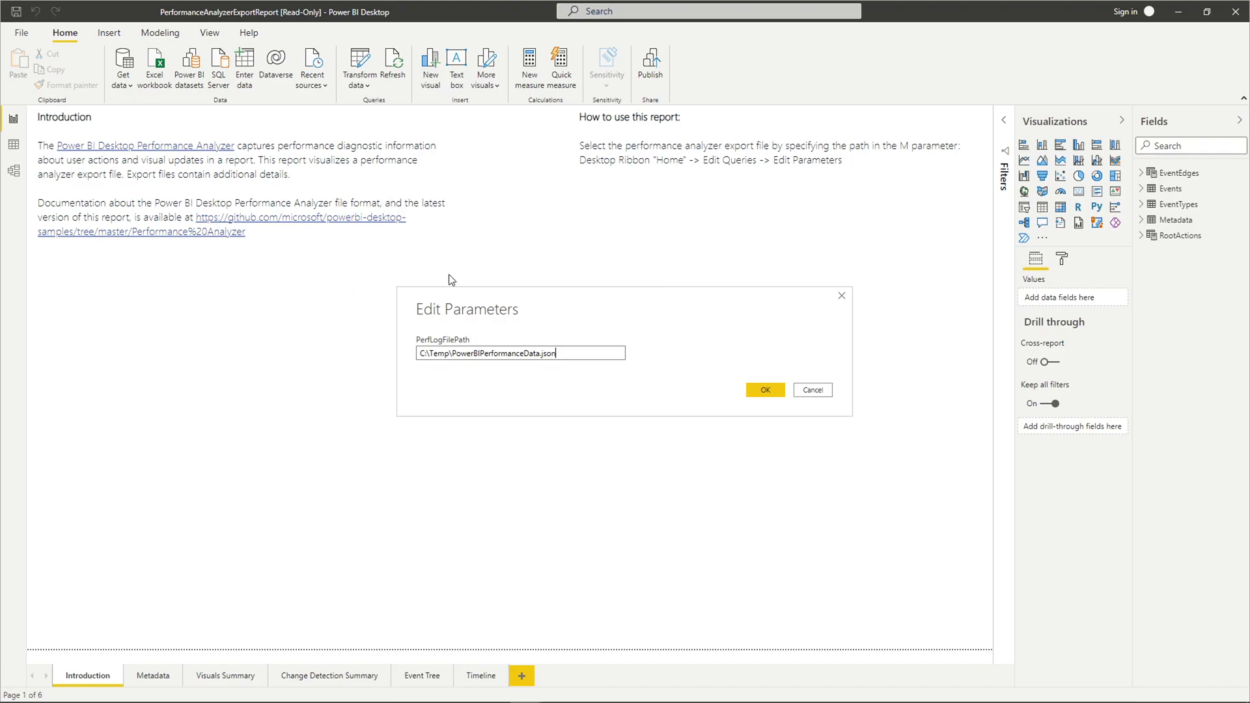
{"action": "key", "text": "ctrl+a"}
{"action": "key", "text": "ctrl+v"}
{"action": "left_click", "coordinate": [765, 389]}
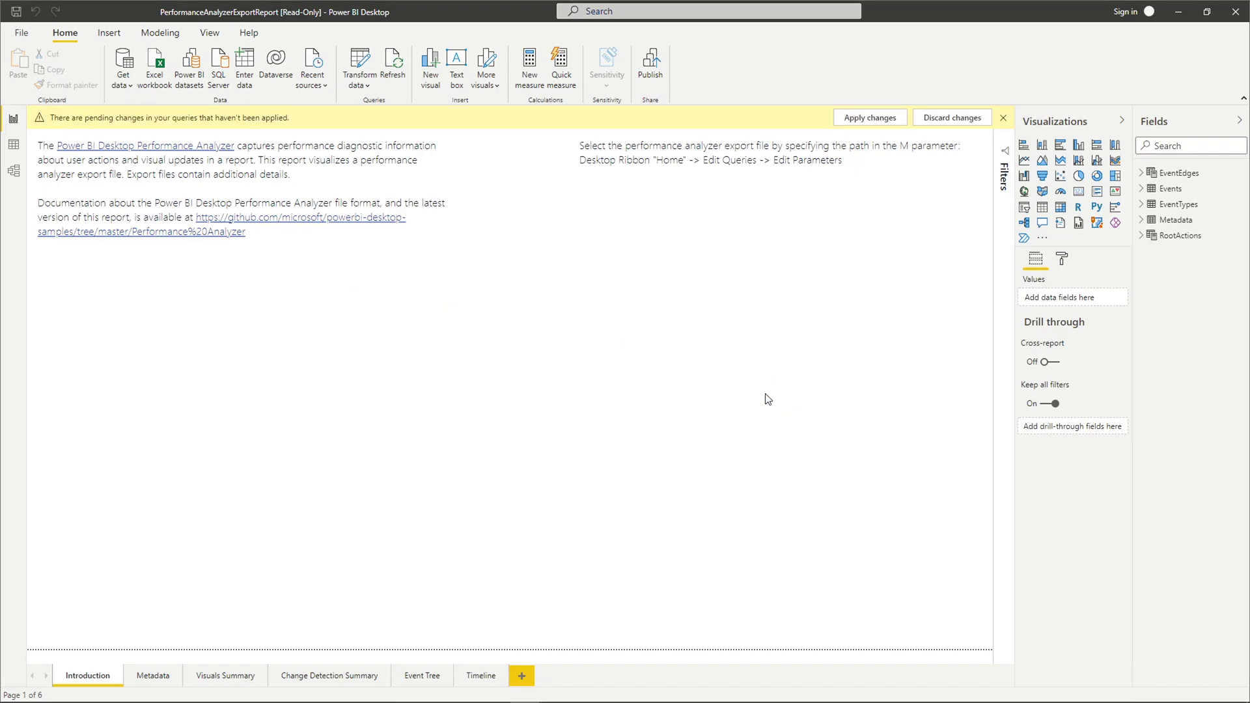
{"action": "left_click", "coordinate": [869, 117]}
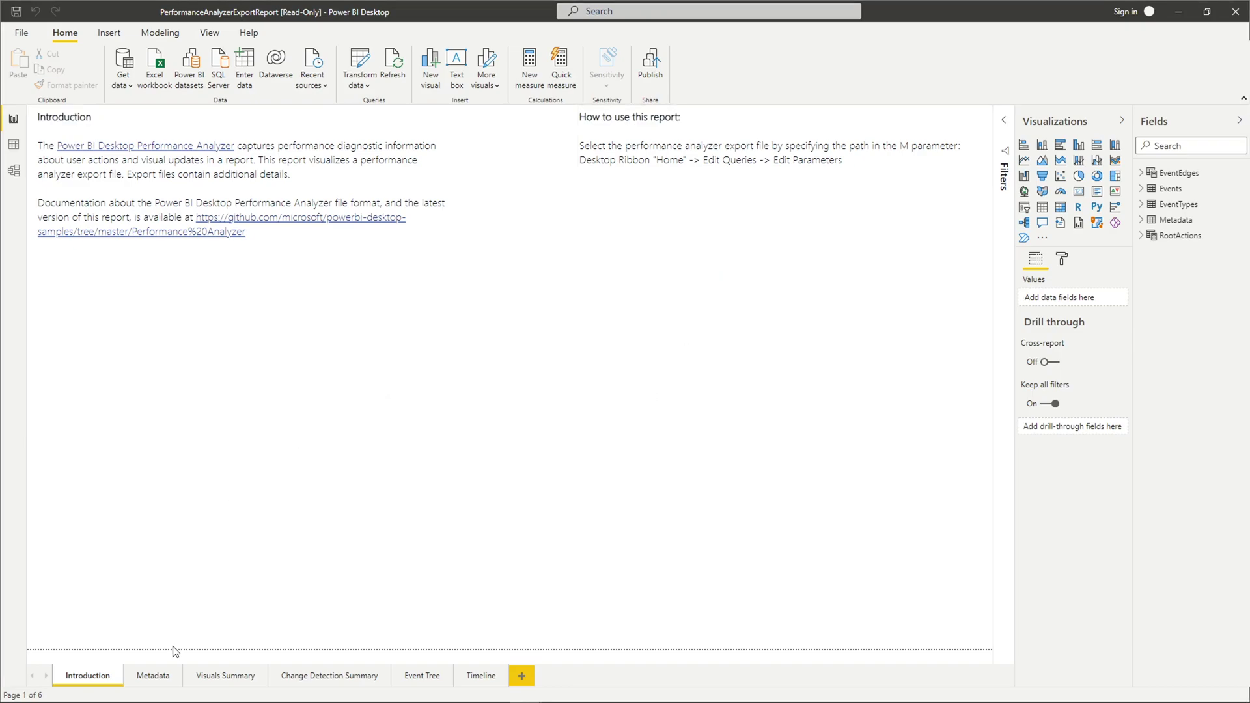
- Review the Metadata, Visuals Summary, Change Detection Summary, Event Tree and Timeline pages, toggling a timeline row filter
{"action": "left_click", "coordinate": [152, 676]}
{"action": "left_click", "coordinate": [225, 676]}
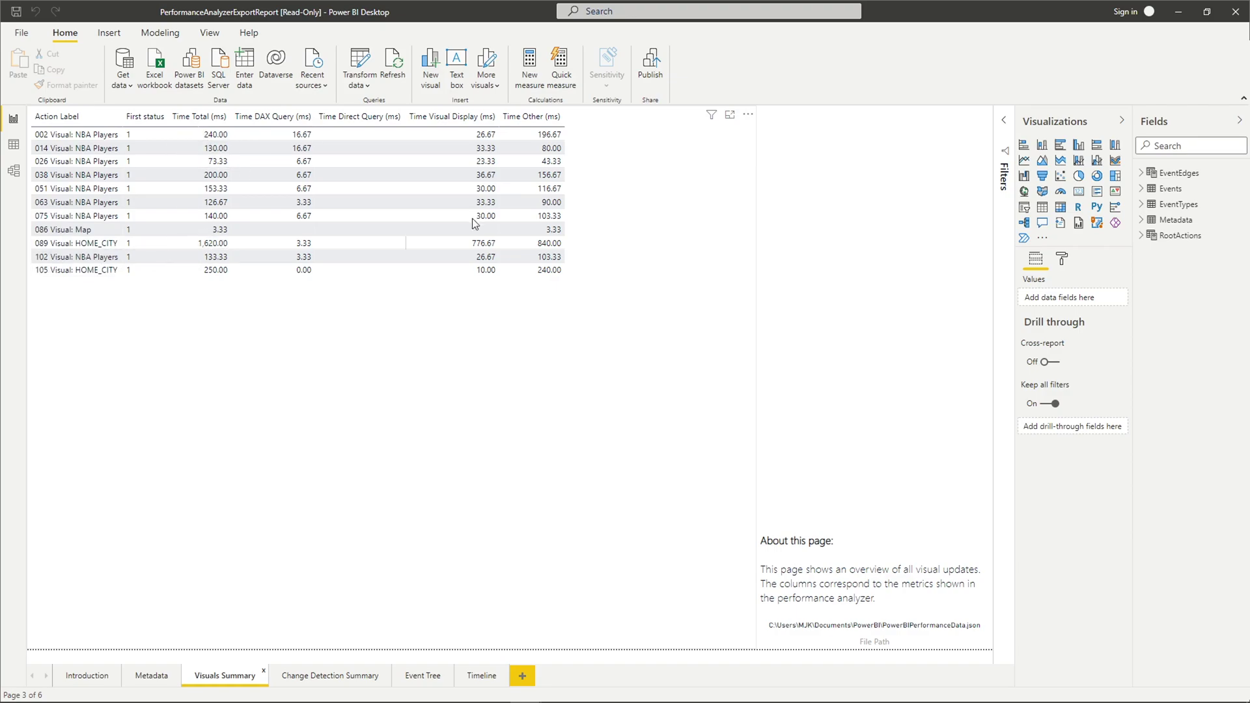
{"action": "left_click", "coordinate": [324, 681]}
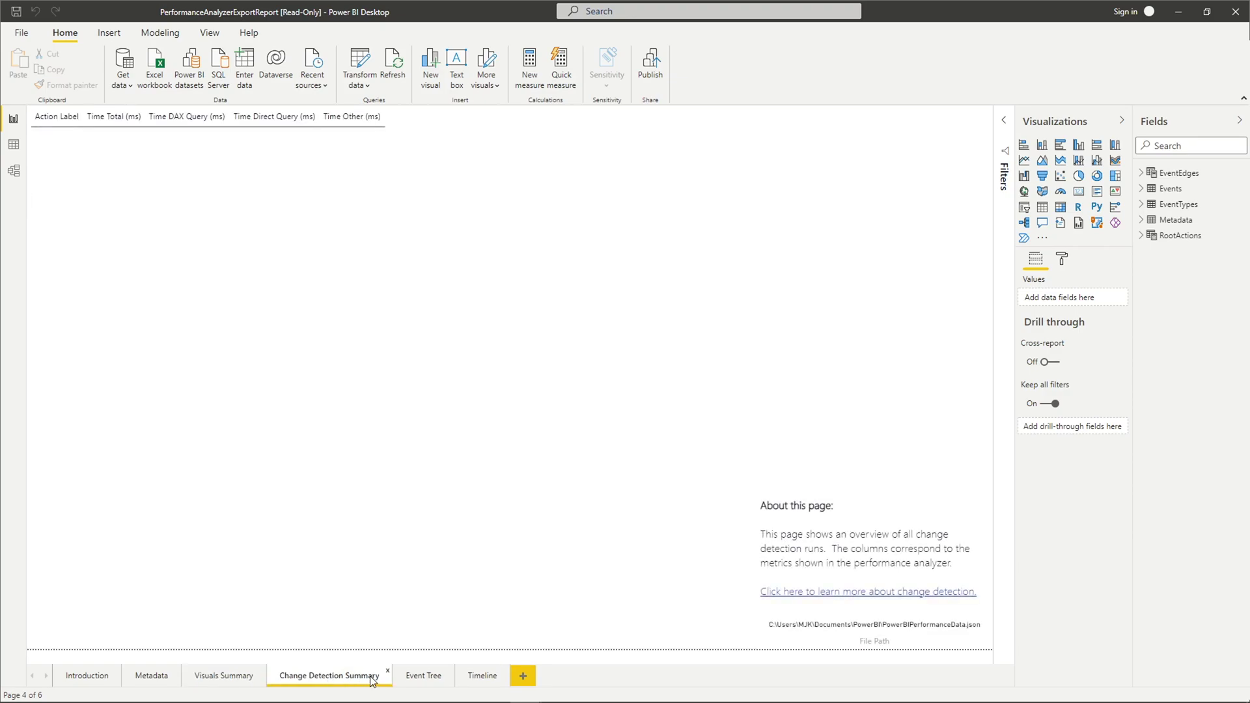
{"action": "left_click", "coordinate": [423, 676]}
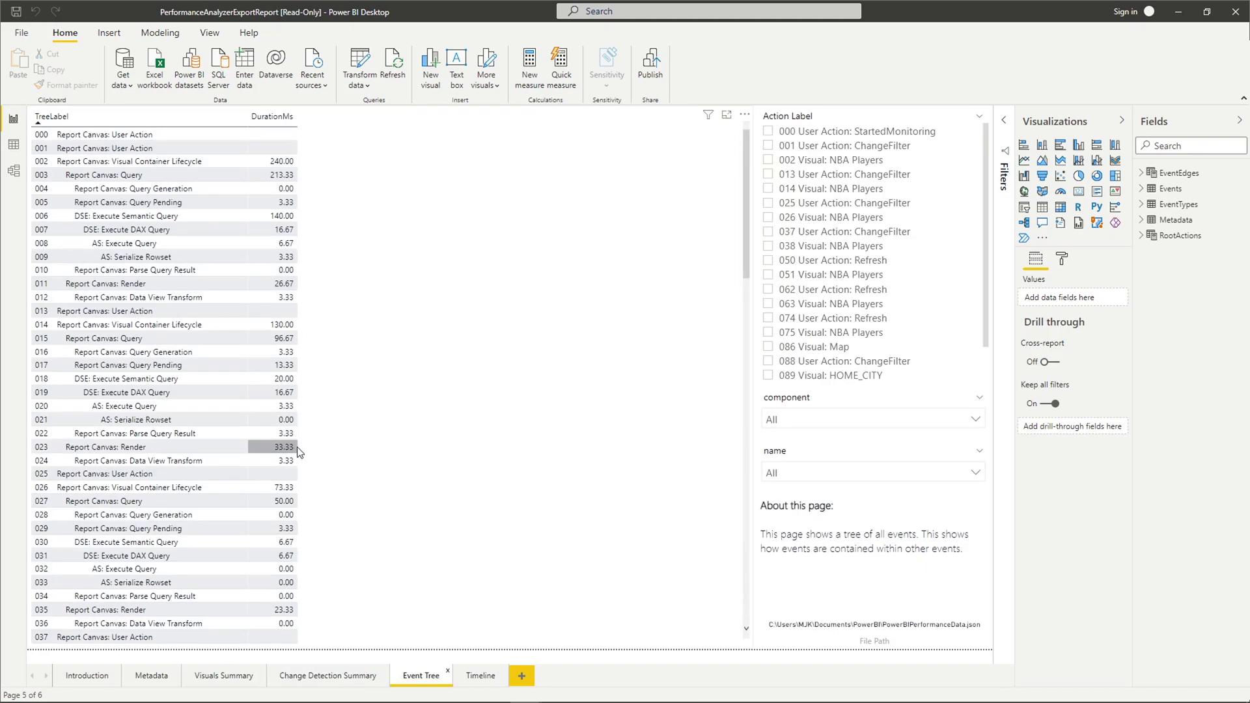
{"action": "mouse_move", "coordinate": [840, 195]}
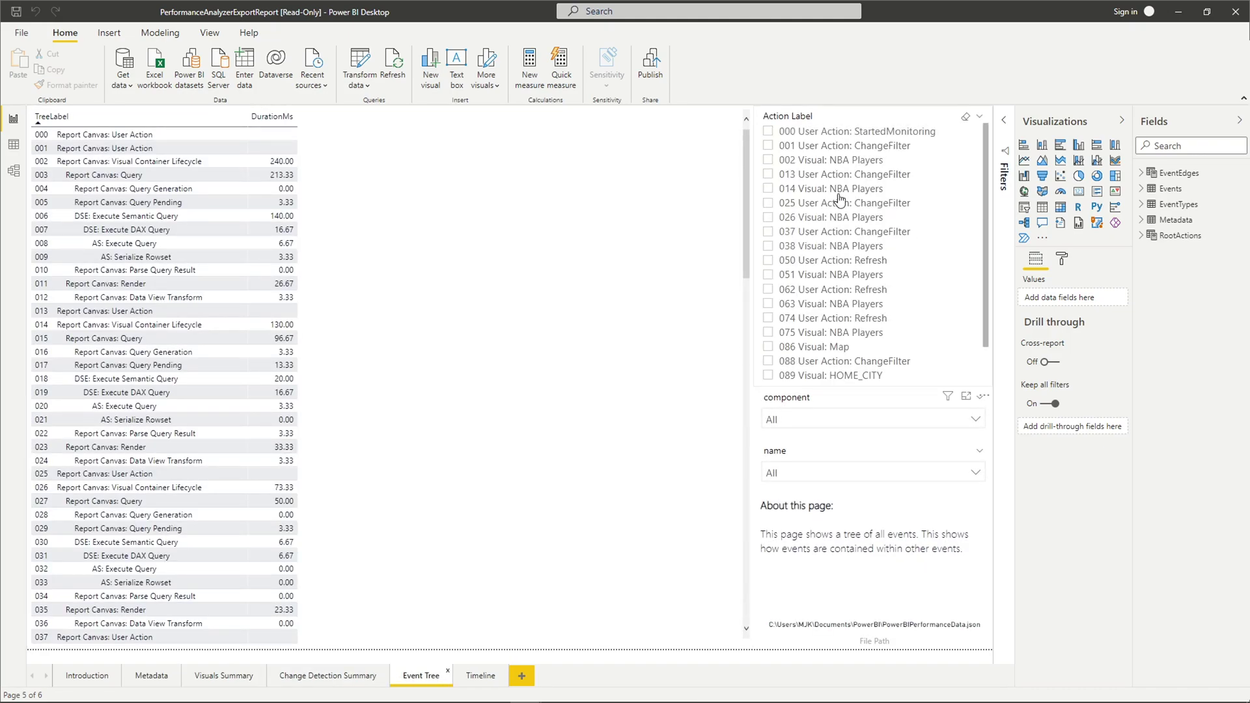
{"action": "left_click", "coordinate": [480, 677]}
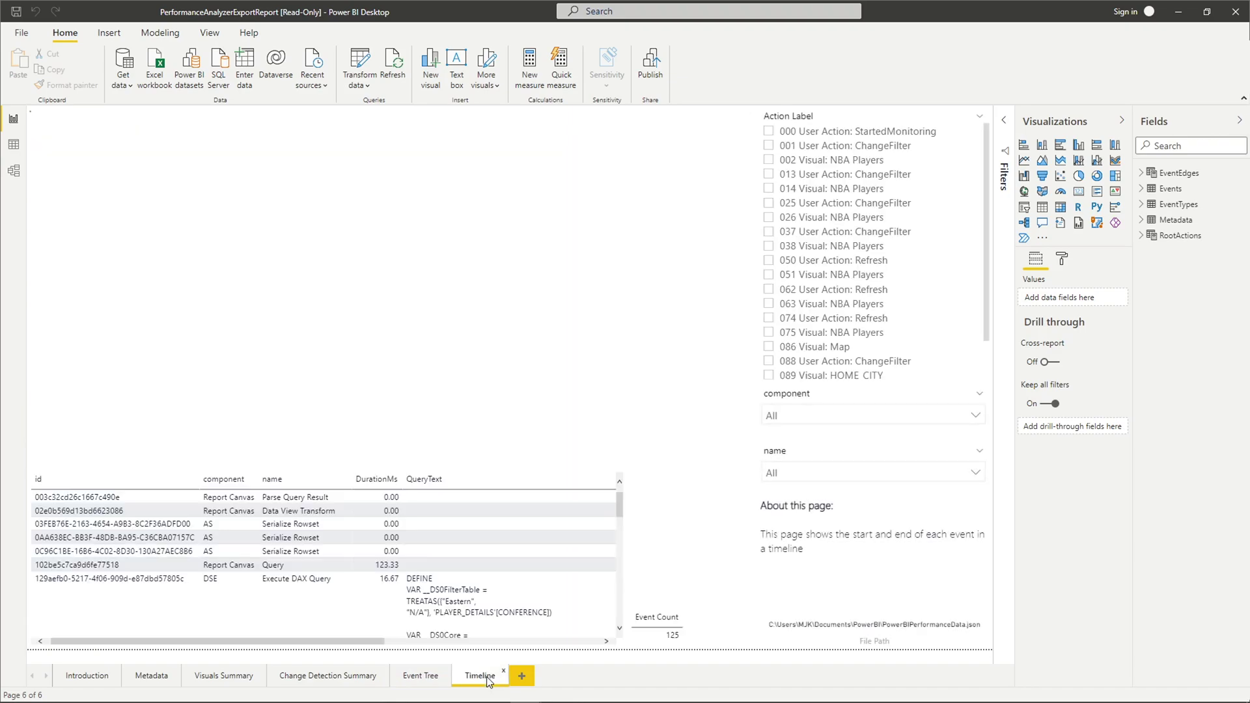
{"action": "left_click", "coordinate": [87, 498]}
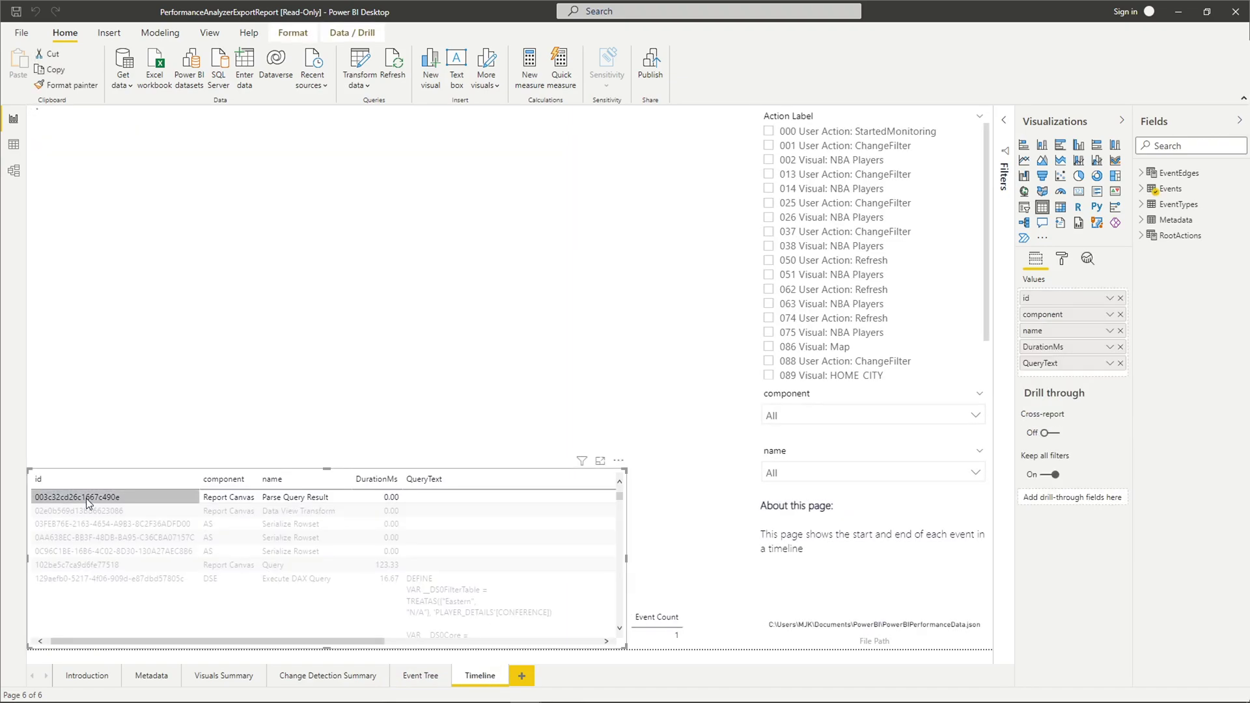
{"action": "left_click", "coordinate": [86, 499]}
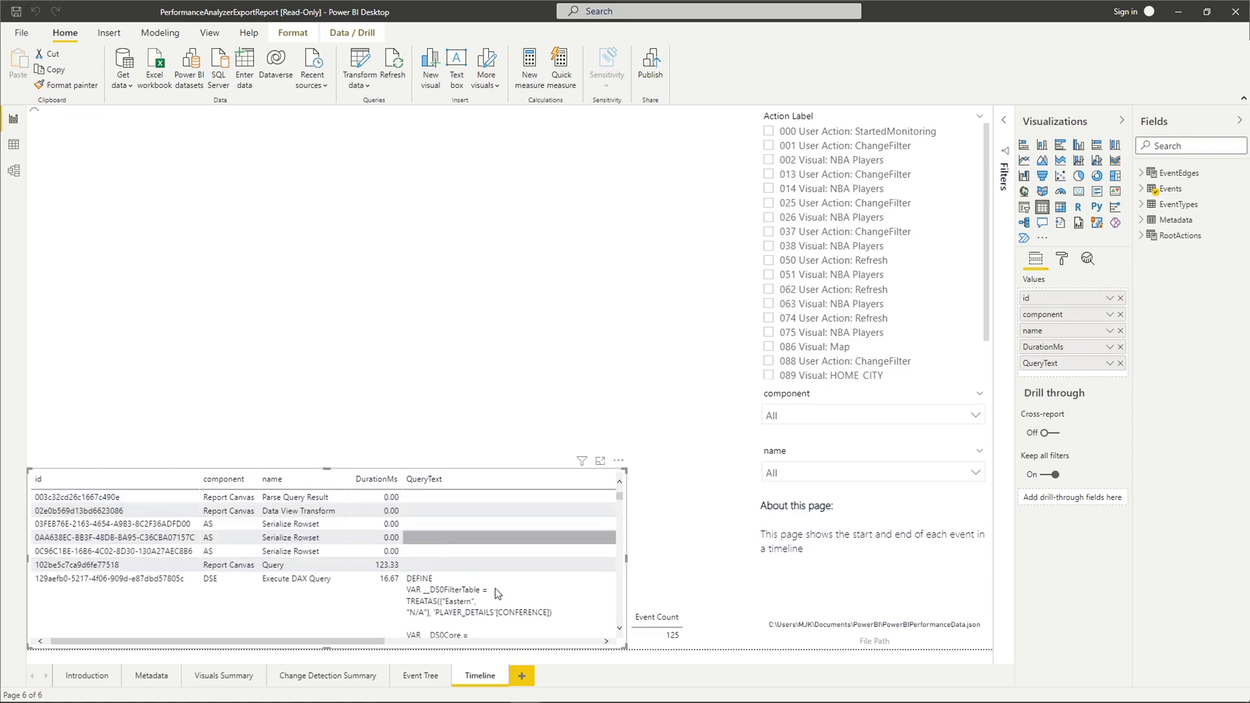
- Move from the exported JSON in VS Code to the browser README's sample pbix and Word doc bullets
{"action": "left_click", "coordinate": [399, 692]}
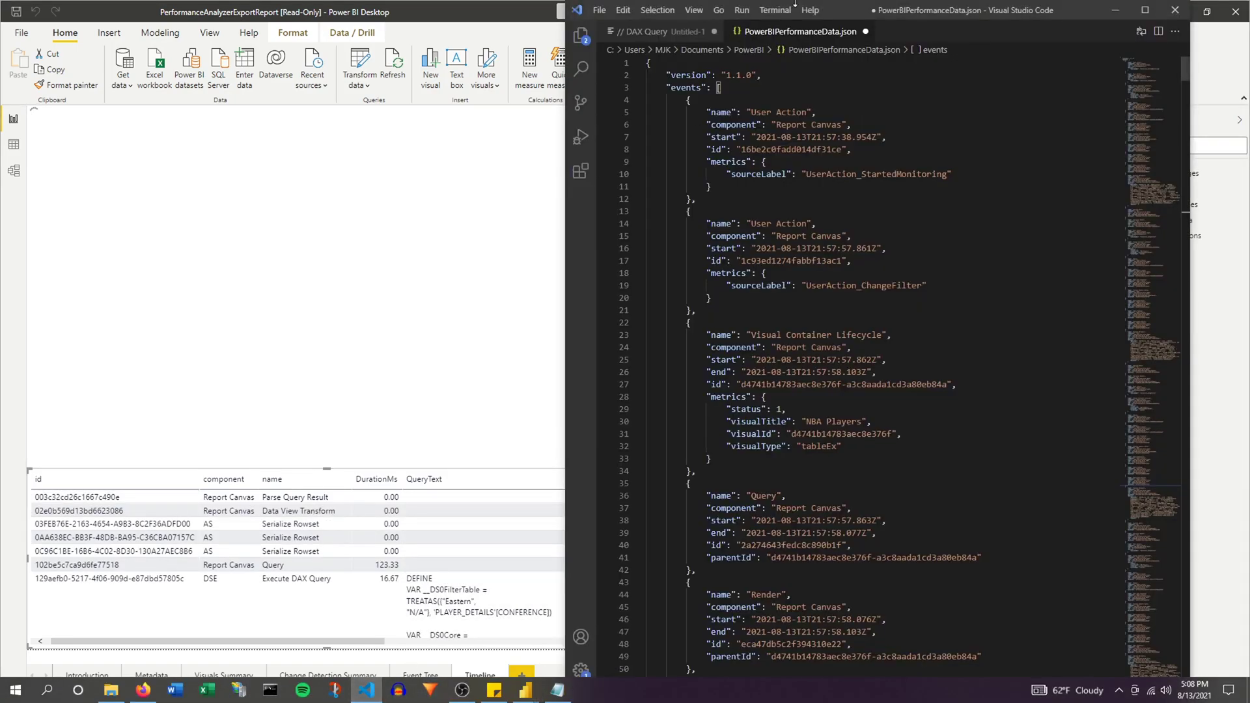
{"action": "left_click_drag", "start_coordinate": [1185, 67], "coordinate": [1187, 440]}
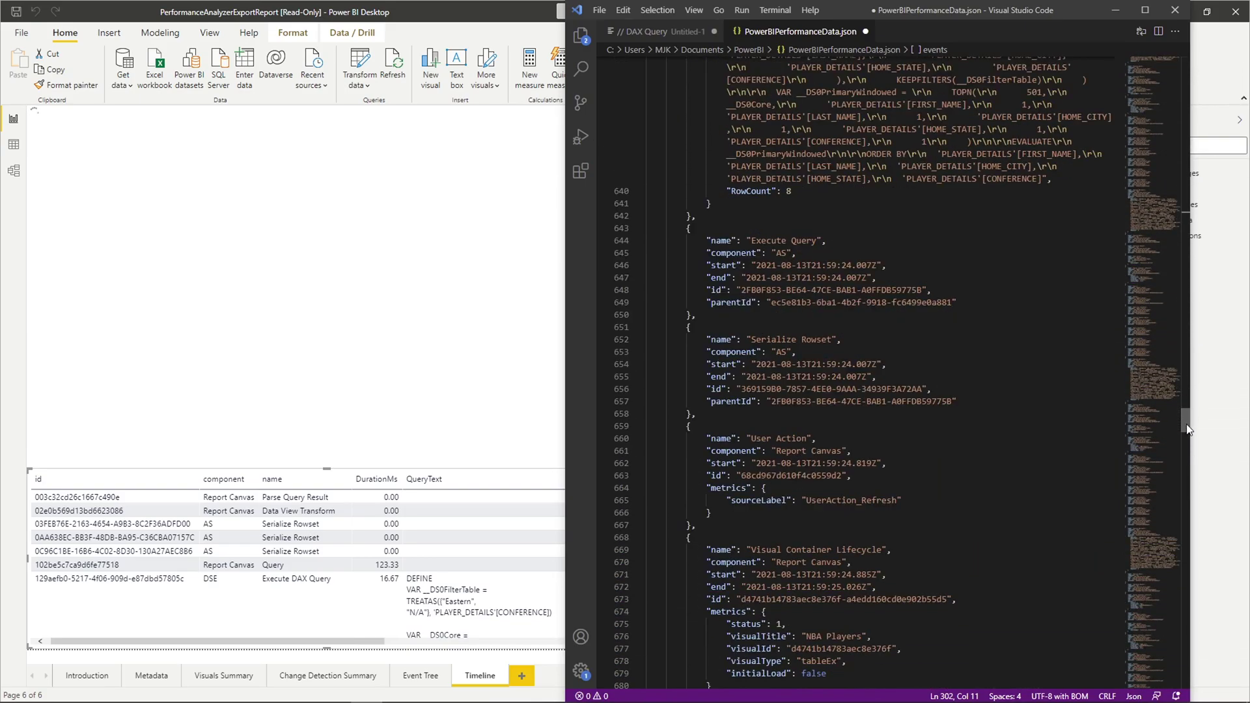
{"action": "left_click", "coordinate": [440, 293]}
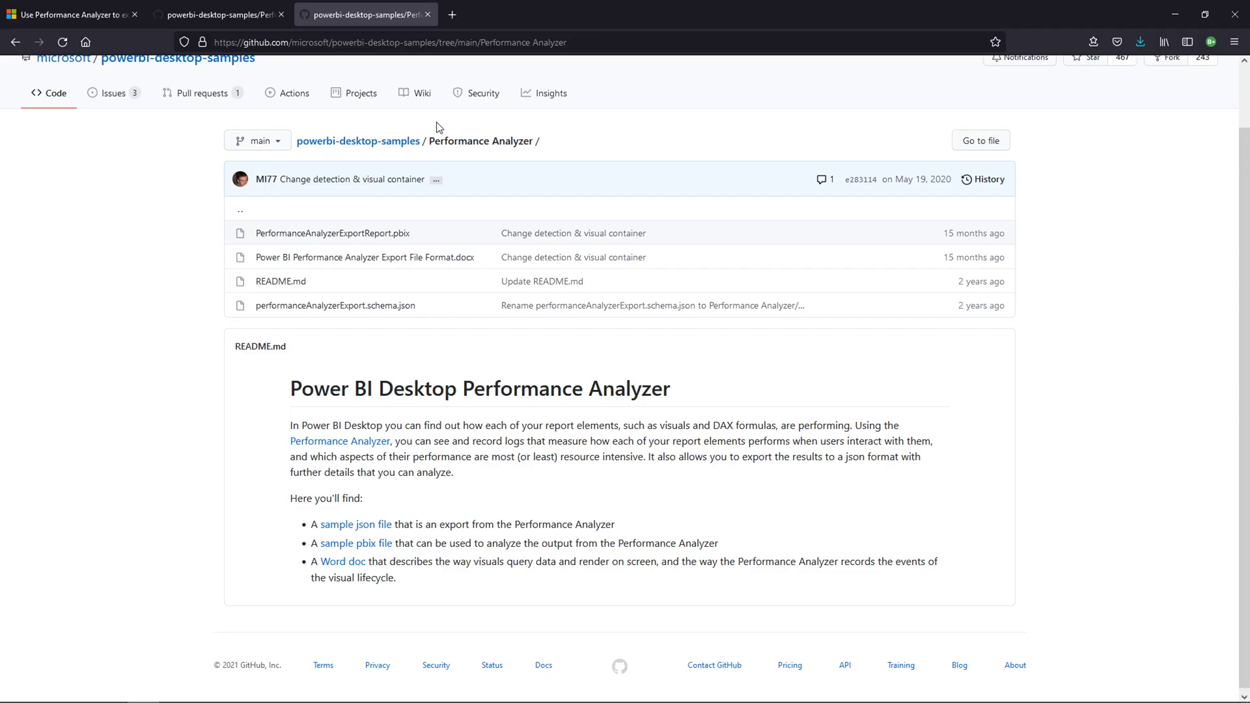
{"action": "left_click_drag", "start_coordinate": [313, 543], "coordinate": [719, 543]}
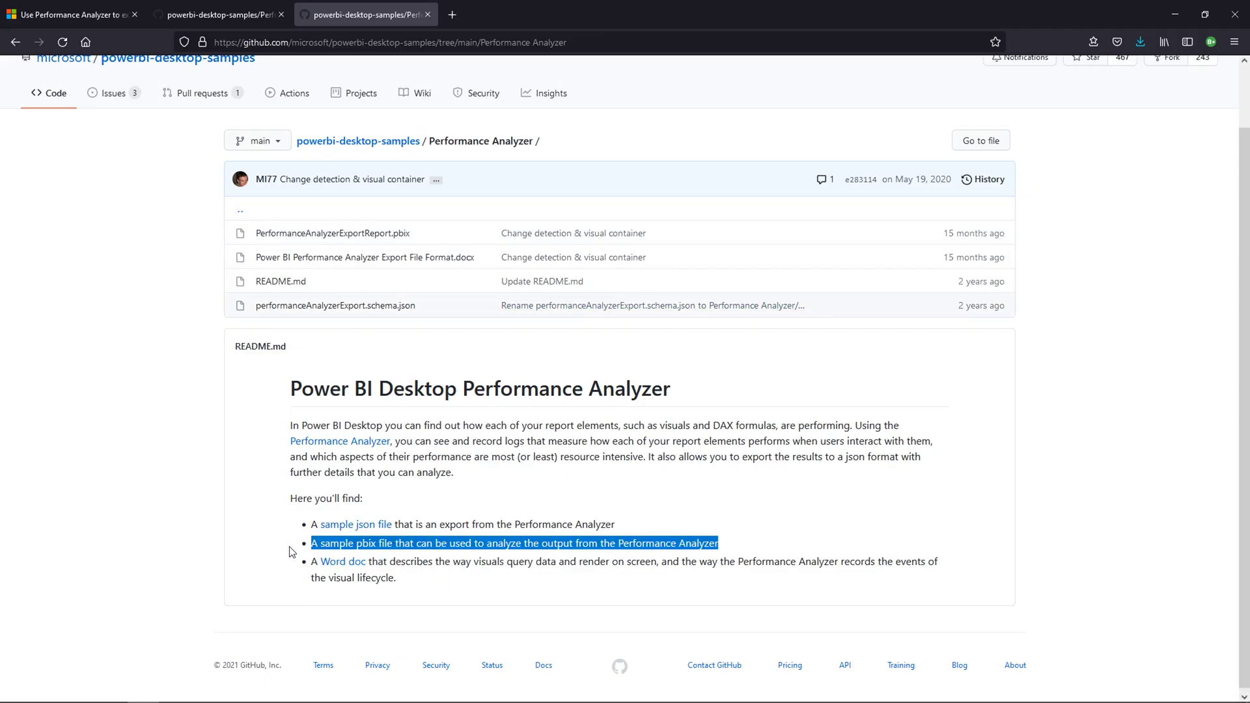
{"action": "left_click", "coordinate": [293, 552]}
- Open the raw Export File Format document in Word, read it, then close Word
{"action": "left_click", "coordinate": [343, 561]}
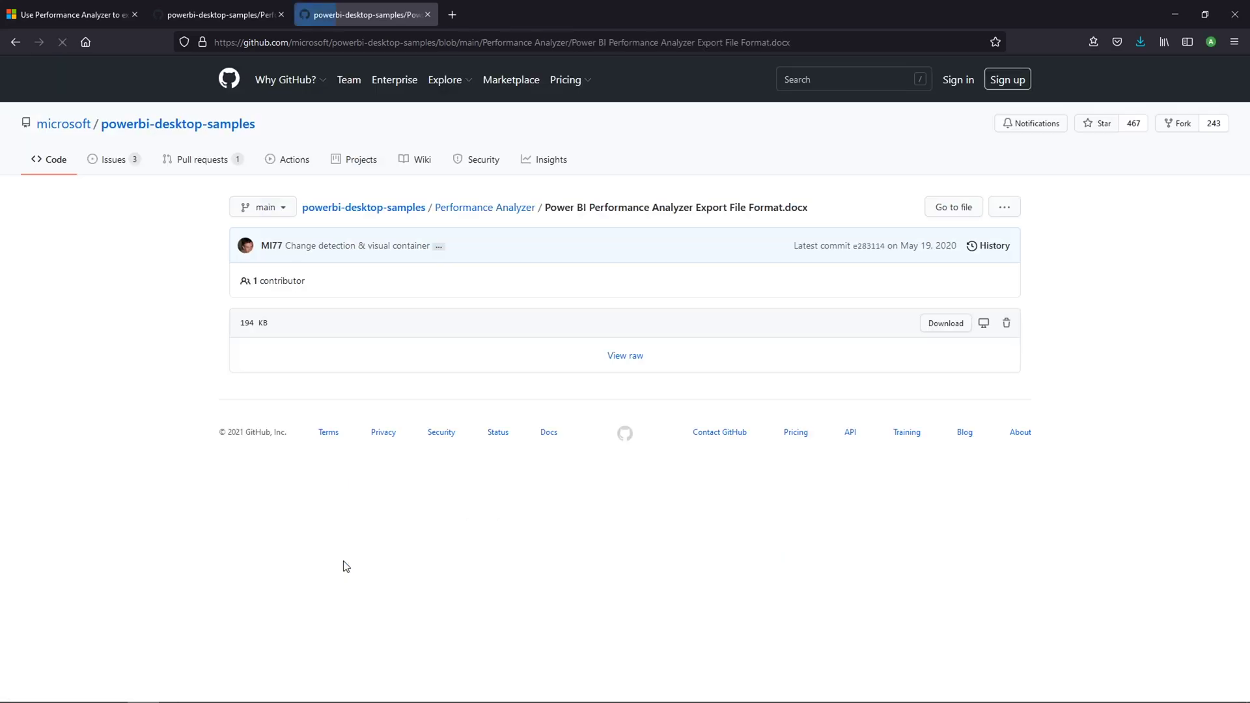
{"action": "left_click", "coordinate": [624, 356]}
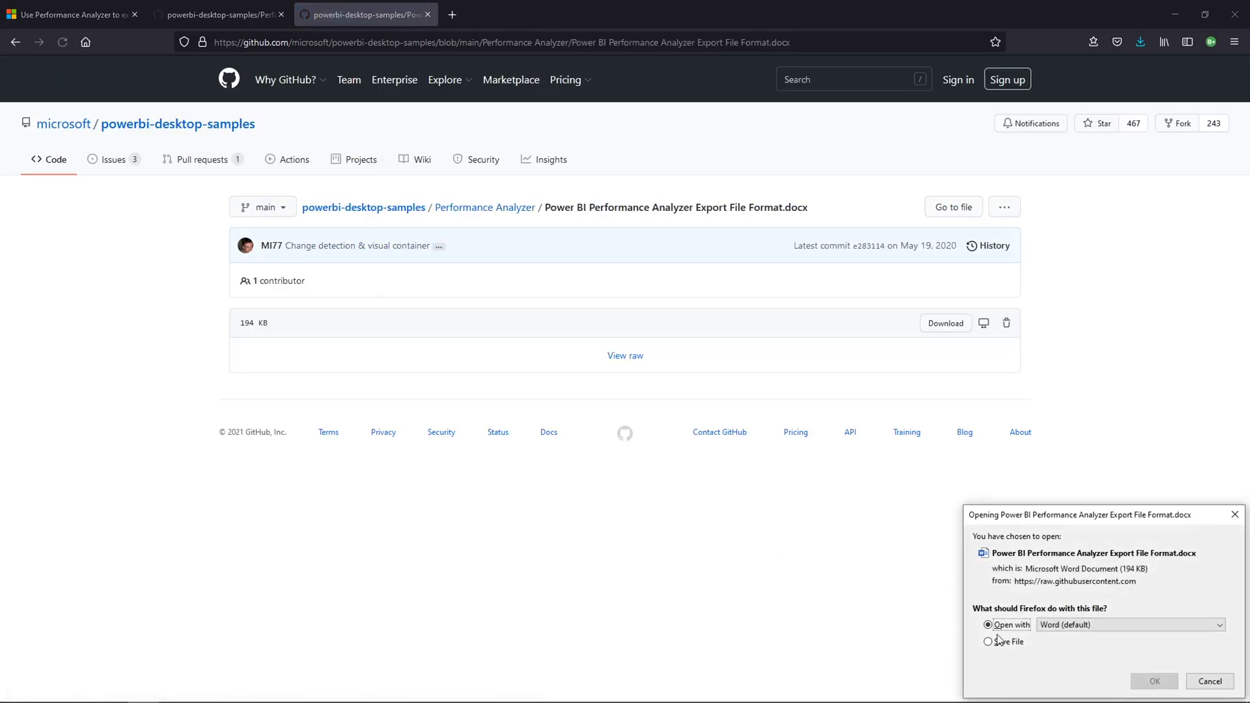
{"action": "left_click", "coordinate": [1155, 682]}
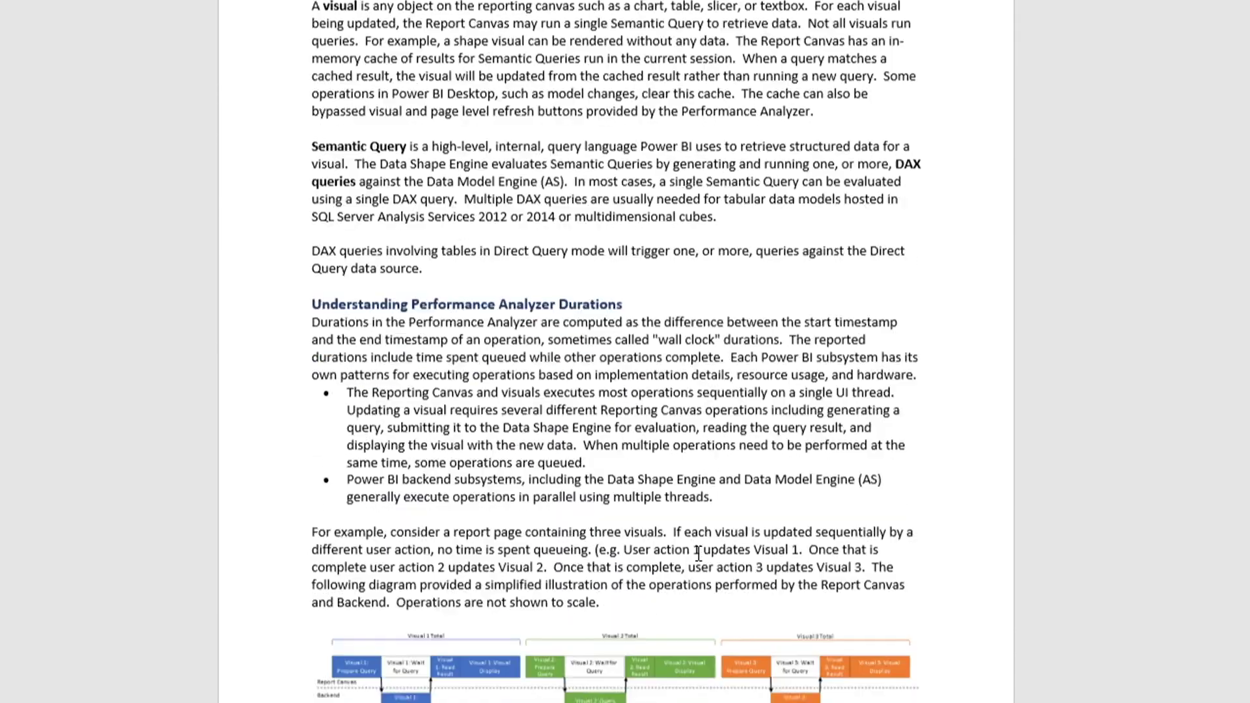
{"action": "scroll", "coordinate": [697, 554], "scroll_direction": "down", "scroll_amount": 5}
{"action": "scroll", "coordinate": [697, 547], "scroll_direction": "down", "scroll_amount": 6}
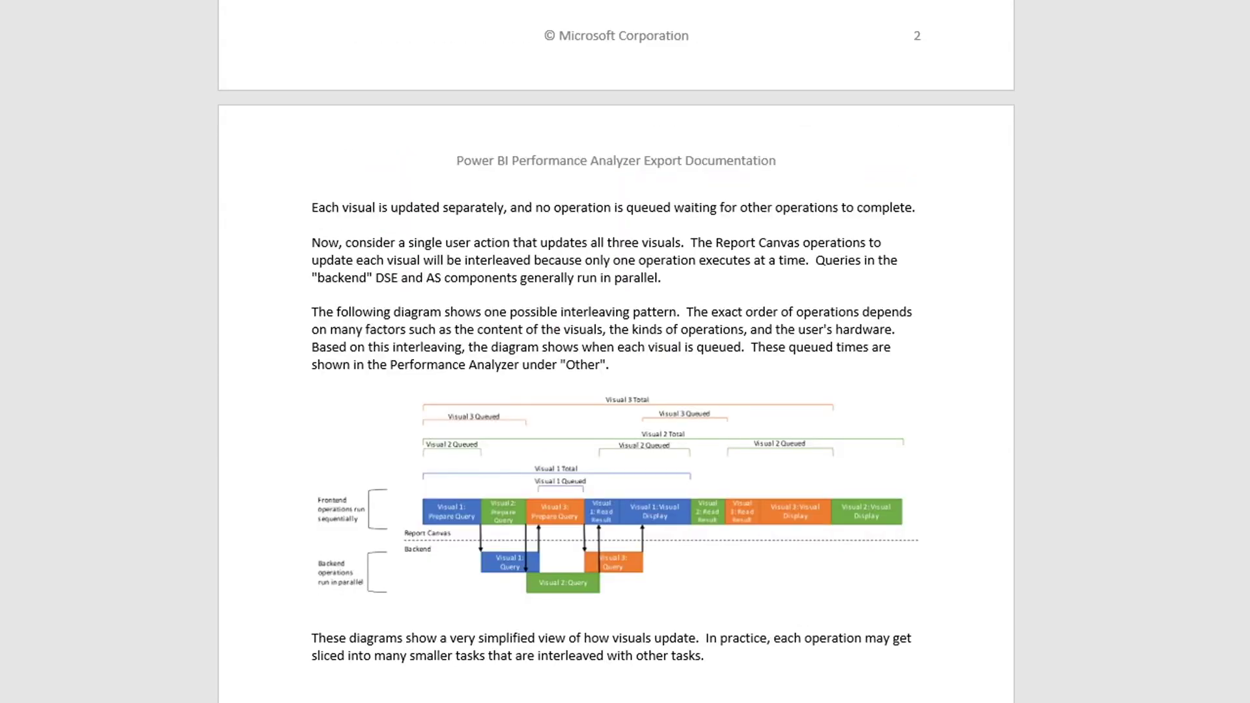
{"action": "scroll", "coordinate": [698, 548], "scroll_direction": "down", "scroll_amount": 8}
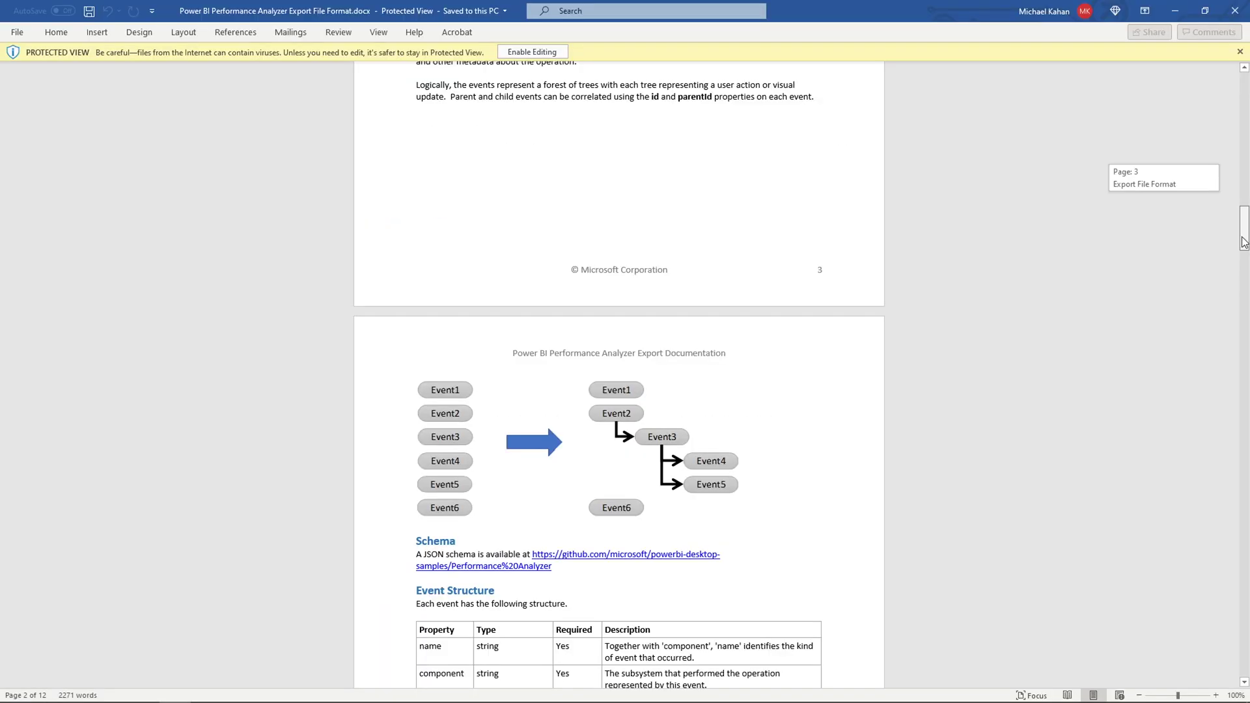
{"action": "left_click_drag", "start_coordinate": [1243, 242], "coordinate": [1238, 360]}
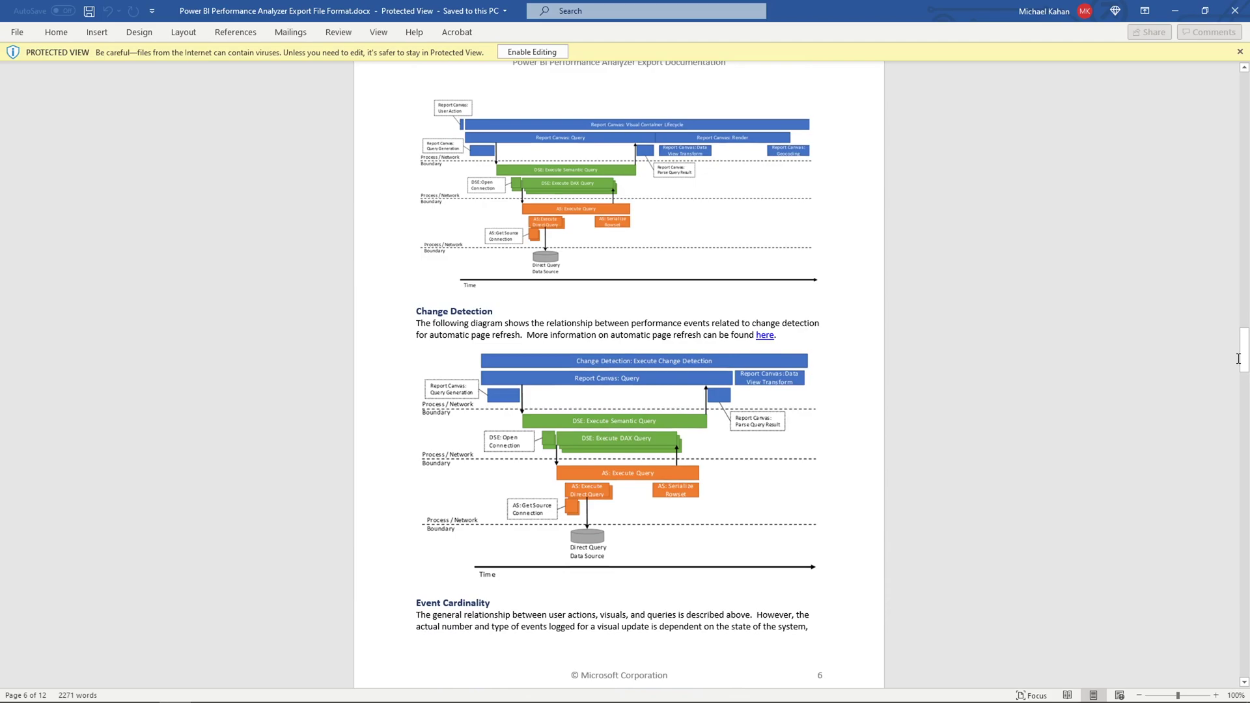
{"action": "mouse_move", "coordinate": [1242, 352]}
{"action": "left_mouse_down"}
{"action": "mouse_move", "coordinate": [1241, 404]}
{"action": "mouse_move", "coordinate": [1242, 69]}
{"action": "left_mouse_up"}
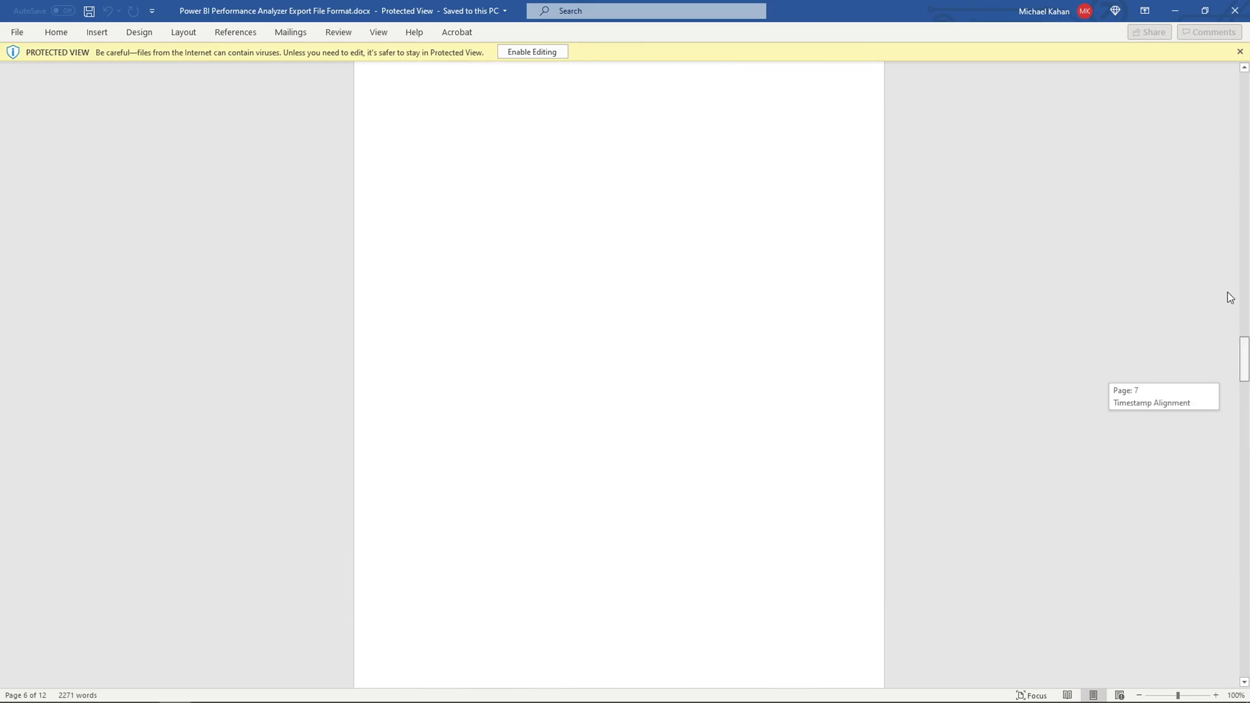
{"action": "left_click", "coordinate": [1239, 10]}
{"action": "left_click", "coordinate": [459, 208]}
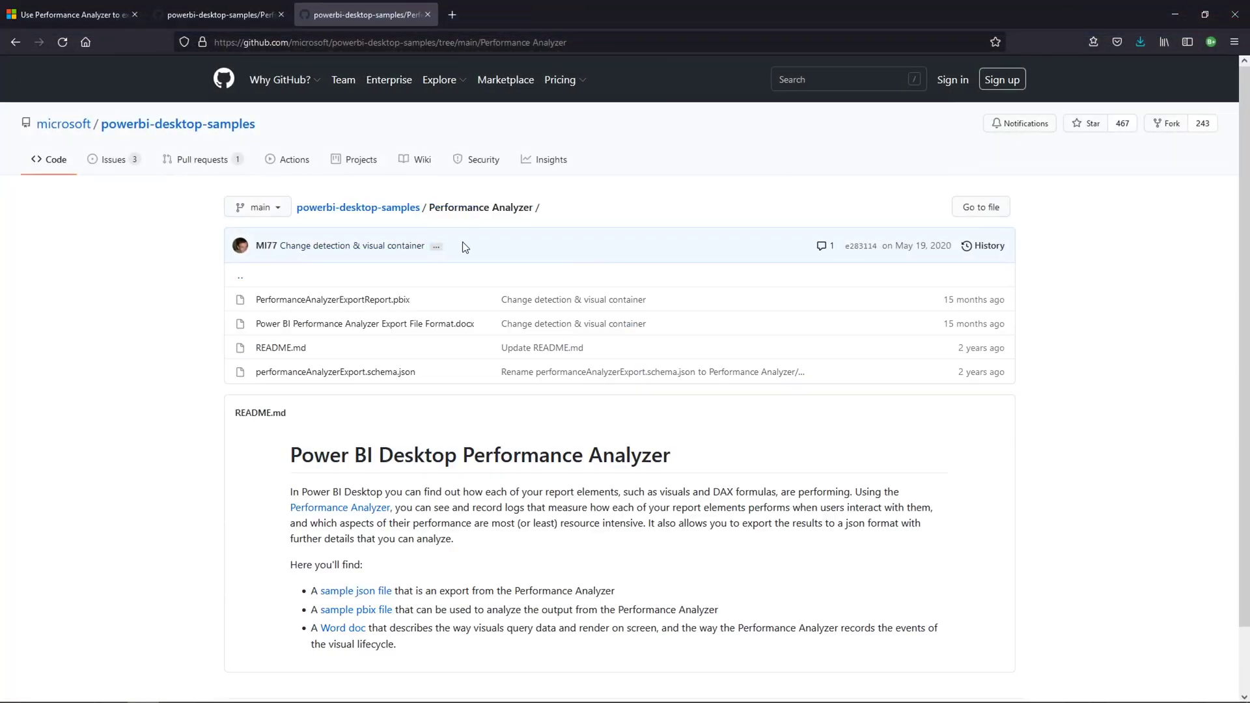